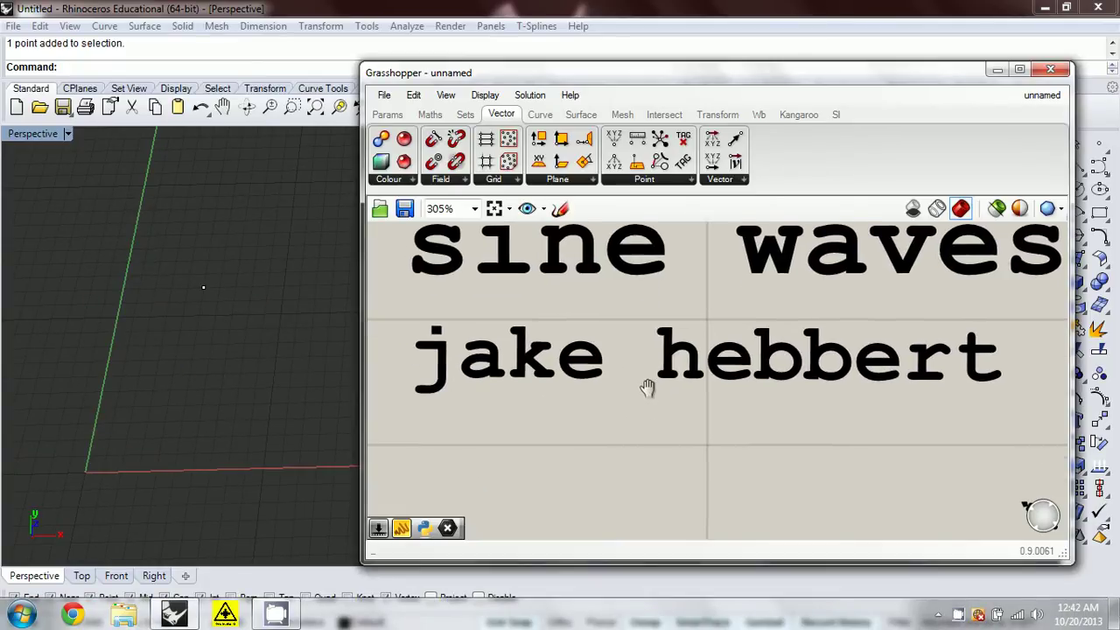
Place a Python script component on the canvas and open its script editor
scroll(646, 388, "down", 3)
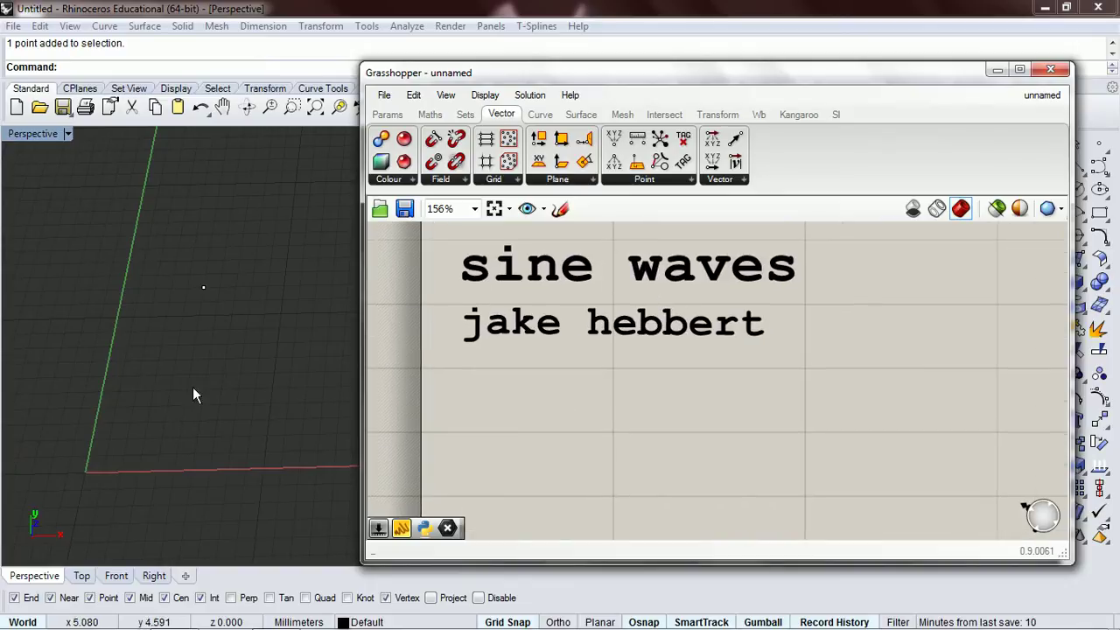
right_click_drag(201, 382, 179, 359)
right_click_drag(509, 407, 450, 243)
right_click_drag(776, 376, 589, 276)
scroll(707, 337, "up", 3)
double_click(700, 317)
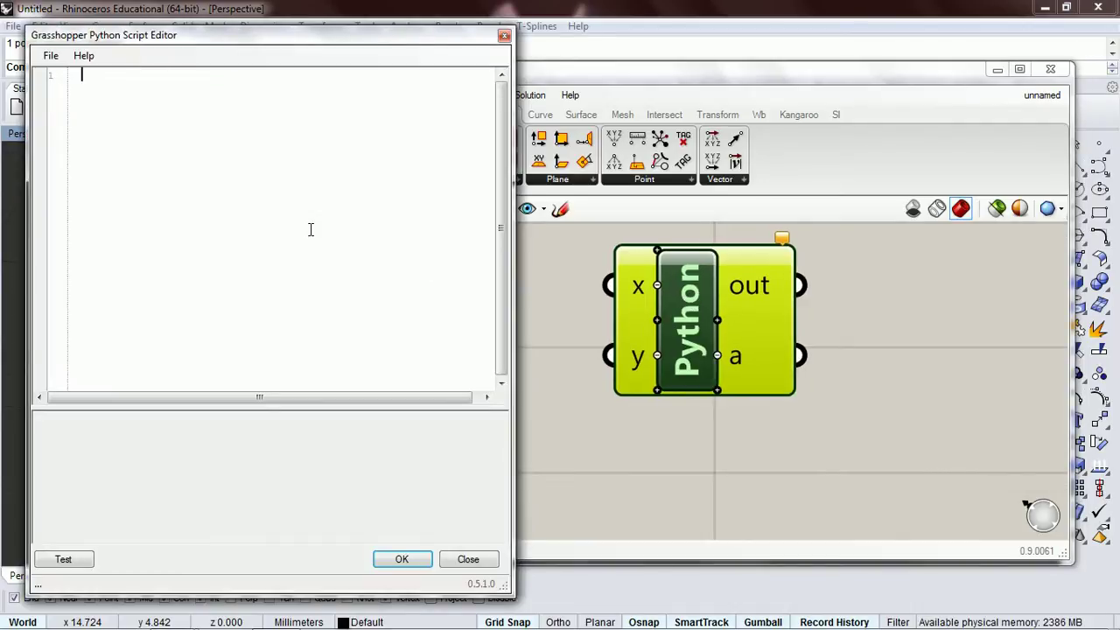
Write a script that imports math and assigns a = math.sin(x)
type("impor")
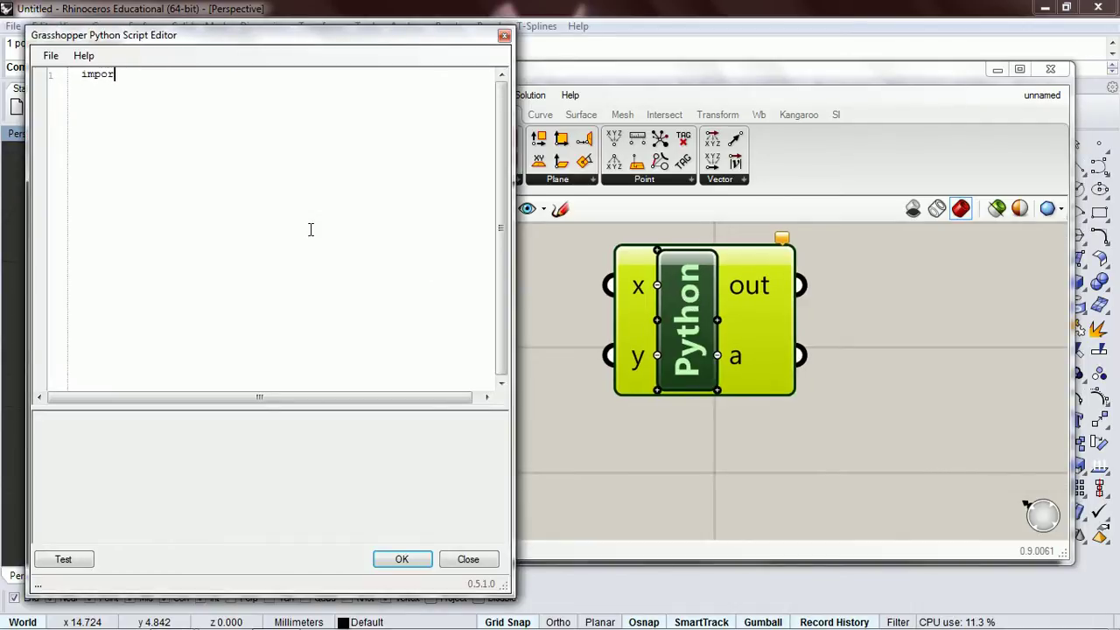
type("t math")
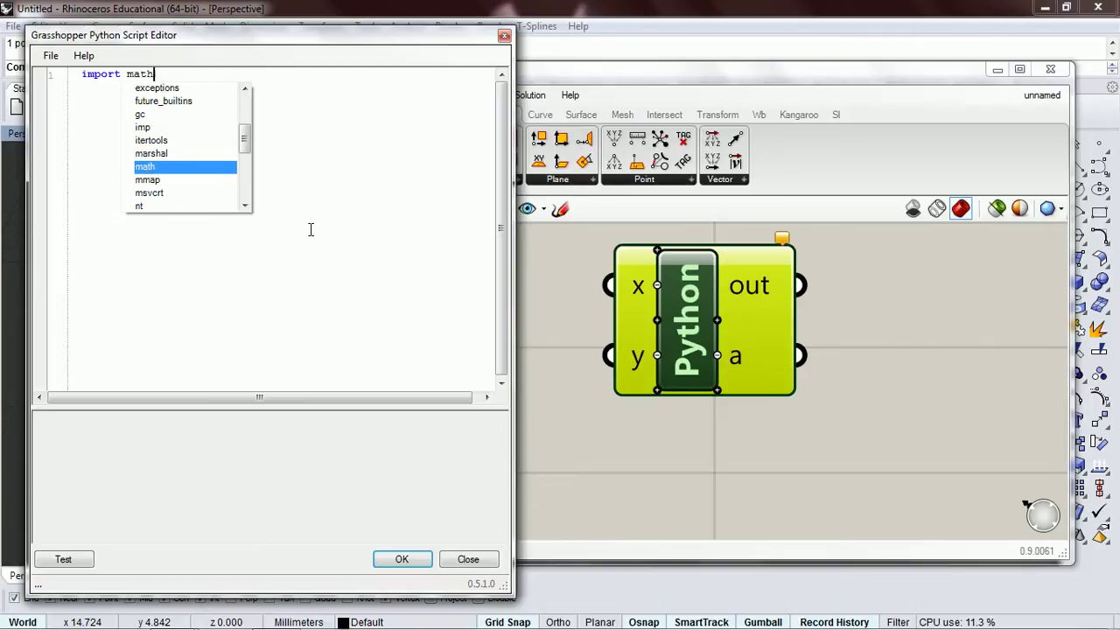
key("Return")
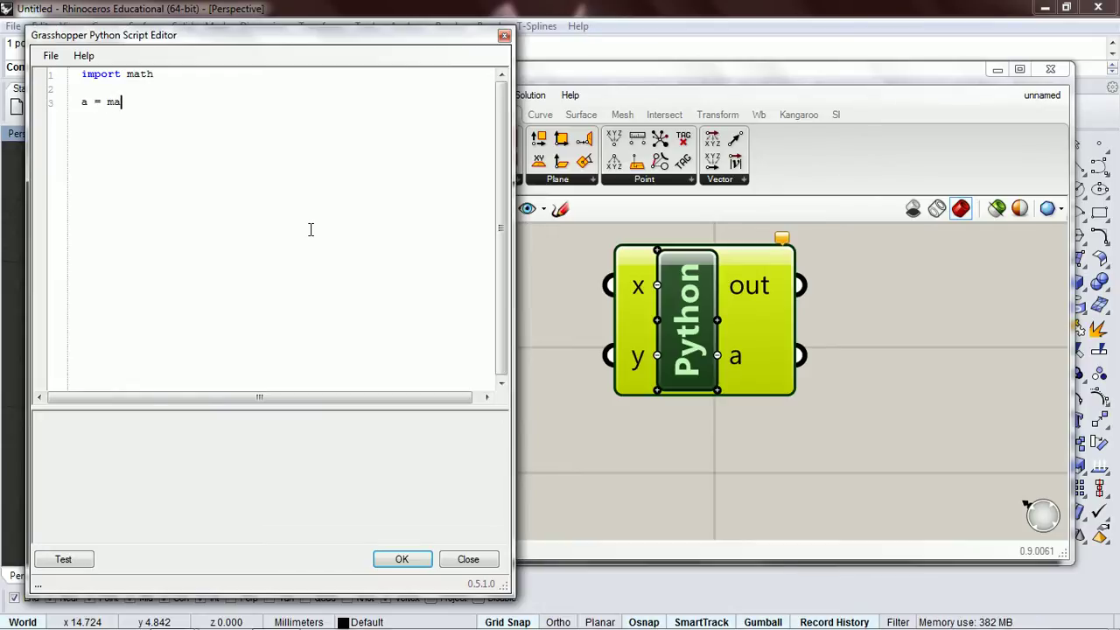
type(".sin")
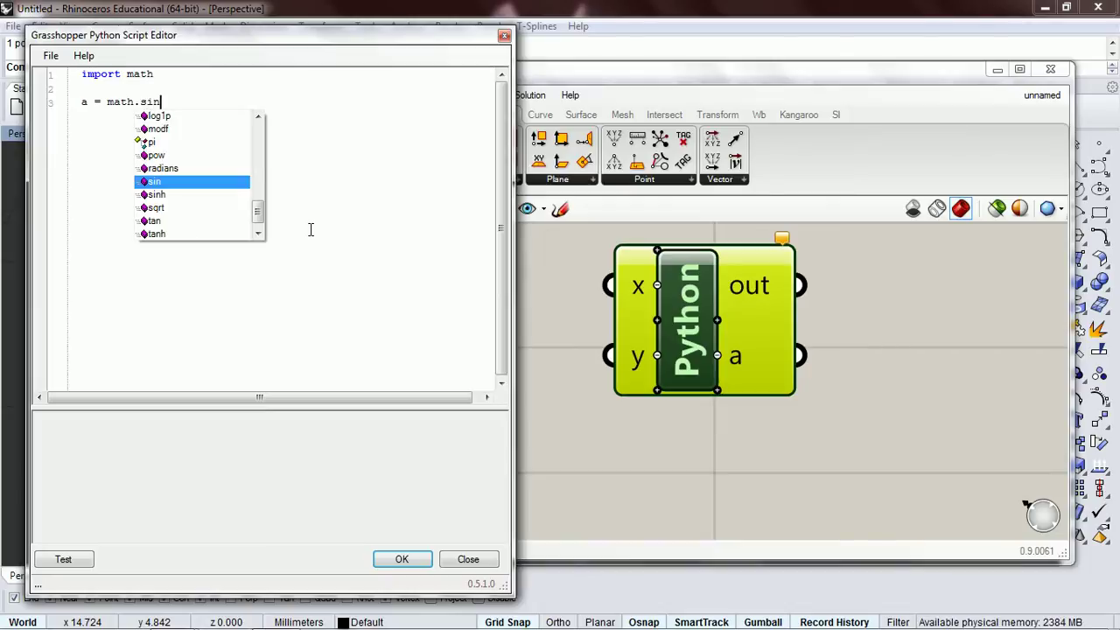
key("Return")
type("(")
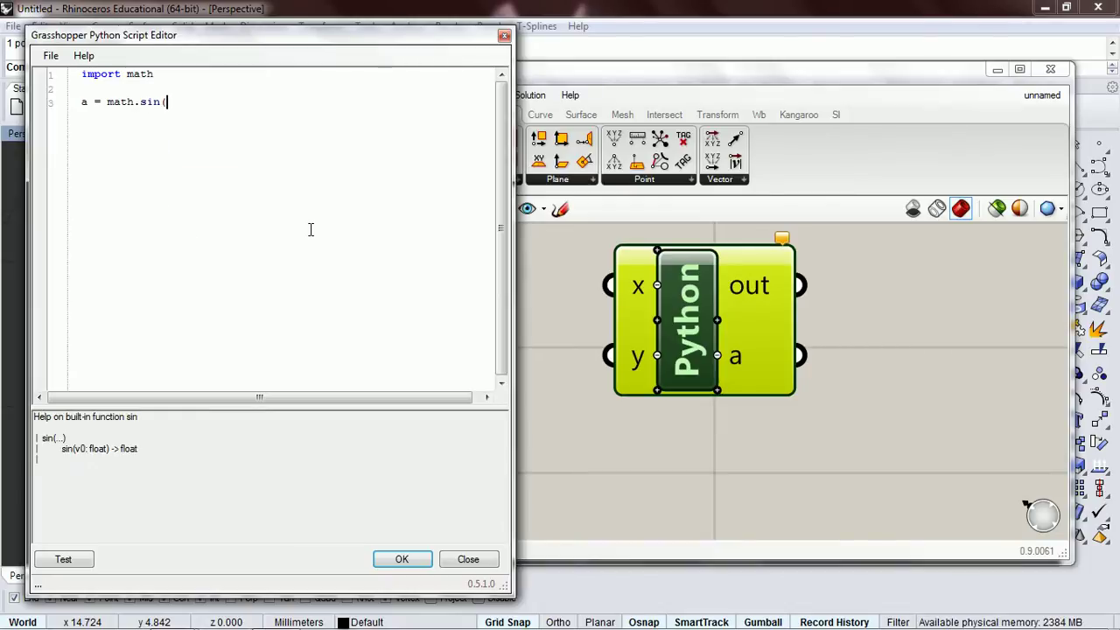
type("y)")
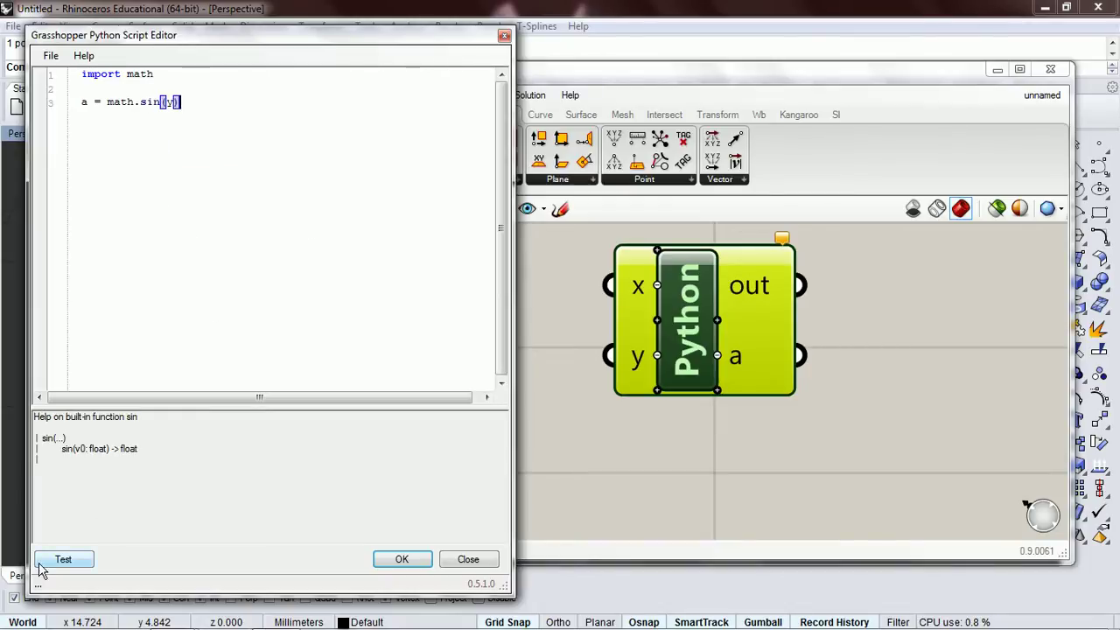
left_click_drag(176, 92, 176, 105)
left_click(176, 105)
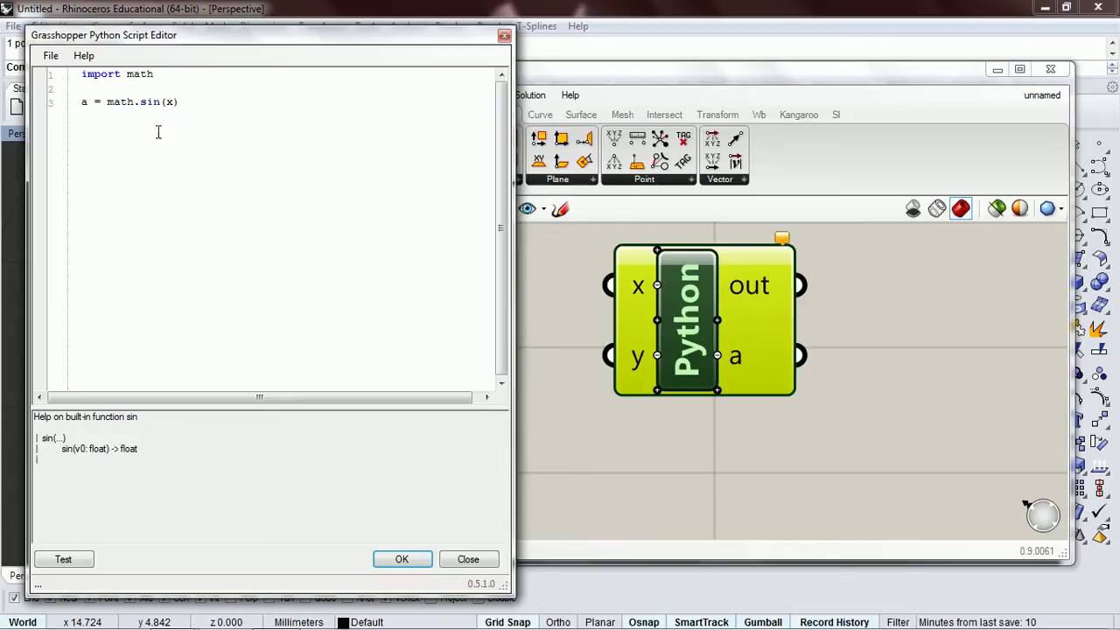
Test and accept the script and remove the Python component's y input
left_click(62, 563)
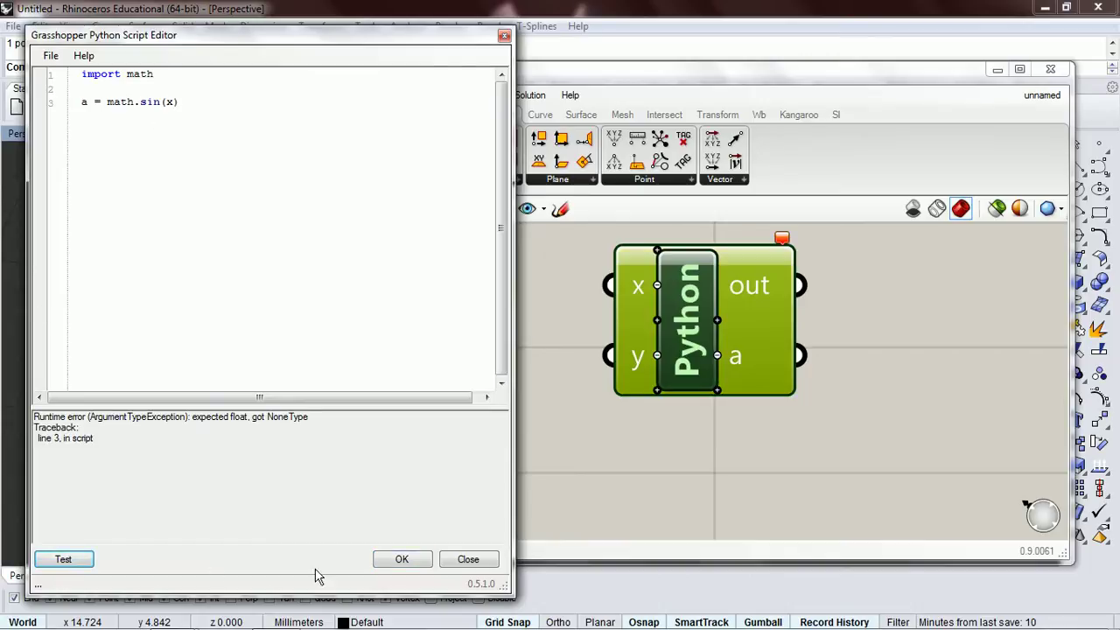
left_click(396, 561)
left_click(658, 355)
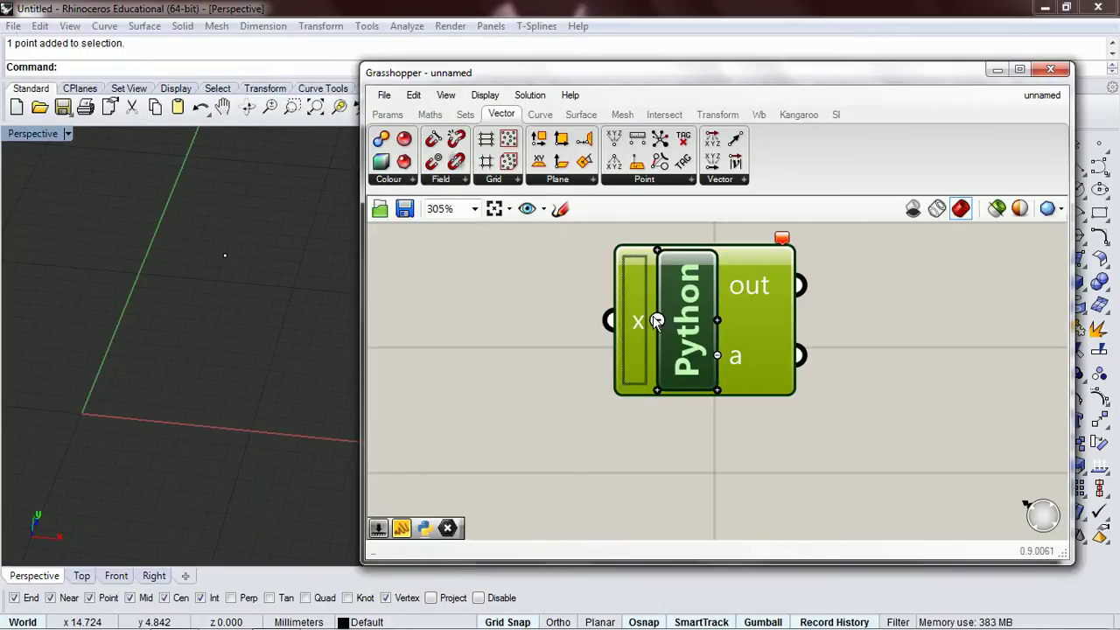
Place a Square Grid component on the canvas, below and to the left of the Python component
scroll(504, 461, "down", 3)
right_click_drag(503, 461, 660, 330)
scroll(531, 444, "down", 2)
right_click_drag(530, 442, 549, 380)
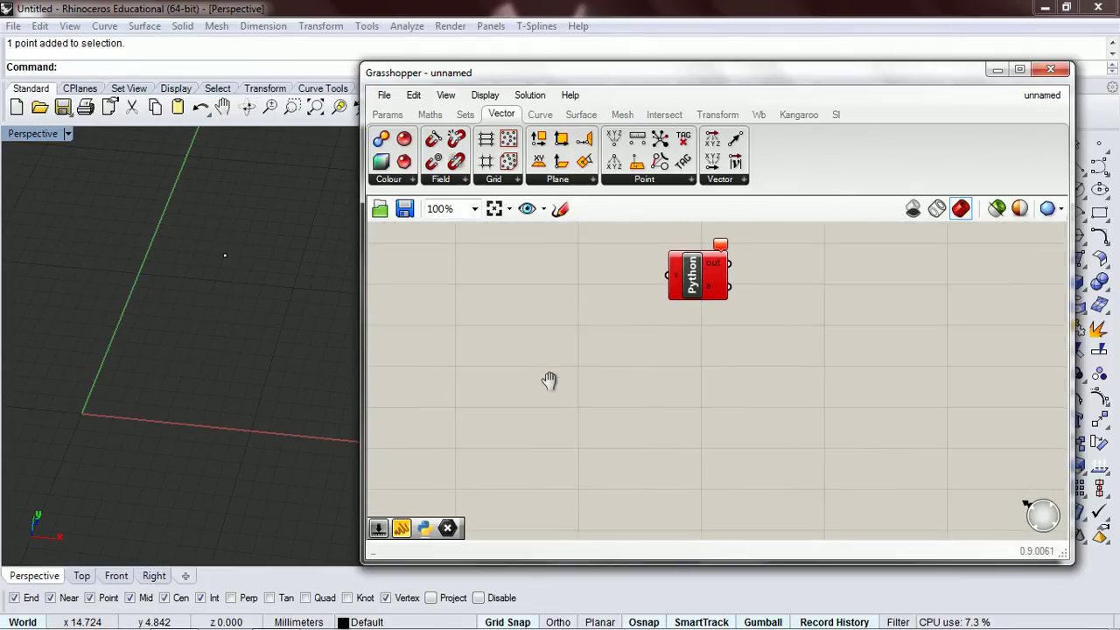
left_click_drag(486, 161, 516, 350)
Add a number slider set to 30, wire it to the grid's Ex and Ey inputs, and turn off the grid's preview
double_click(441, 371)
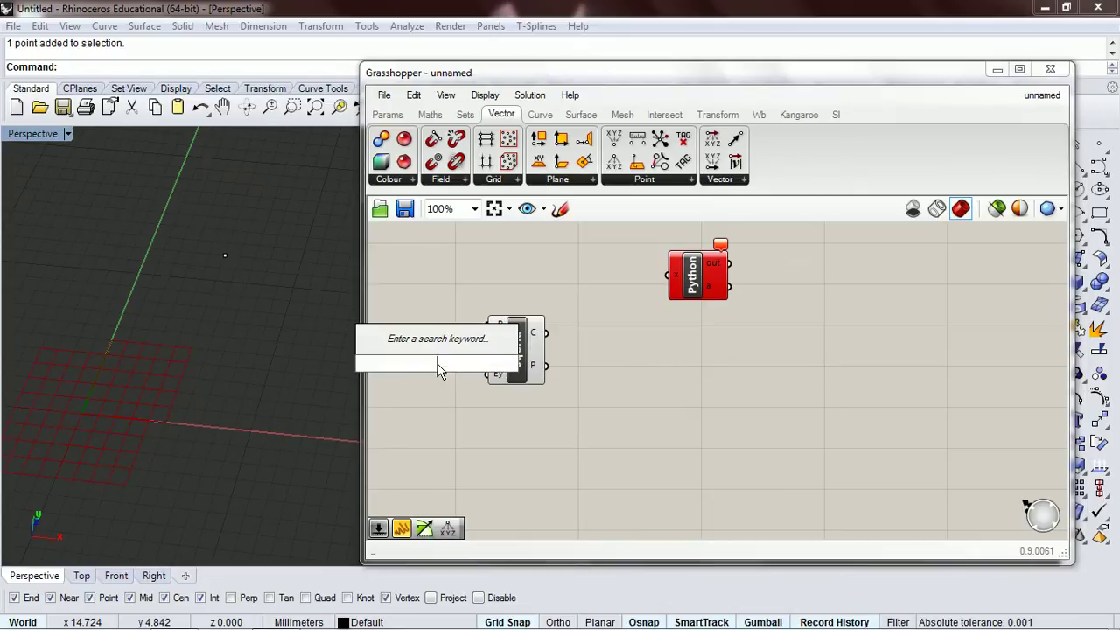
type("30")
key("Return")
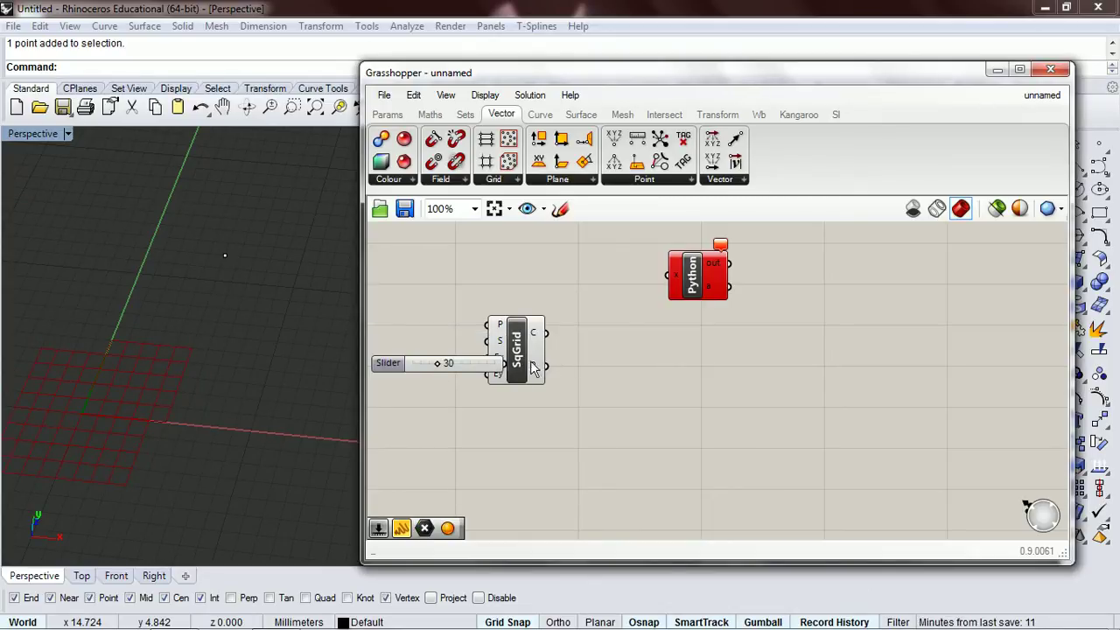
mouse_move(523, 370)
left_mouse_down()
mouse_move(560, 363)
mouse_move(523, 351)
mouse_move(524, 368)
left_mouse_up()
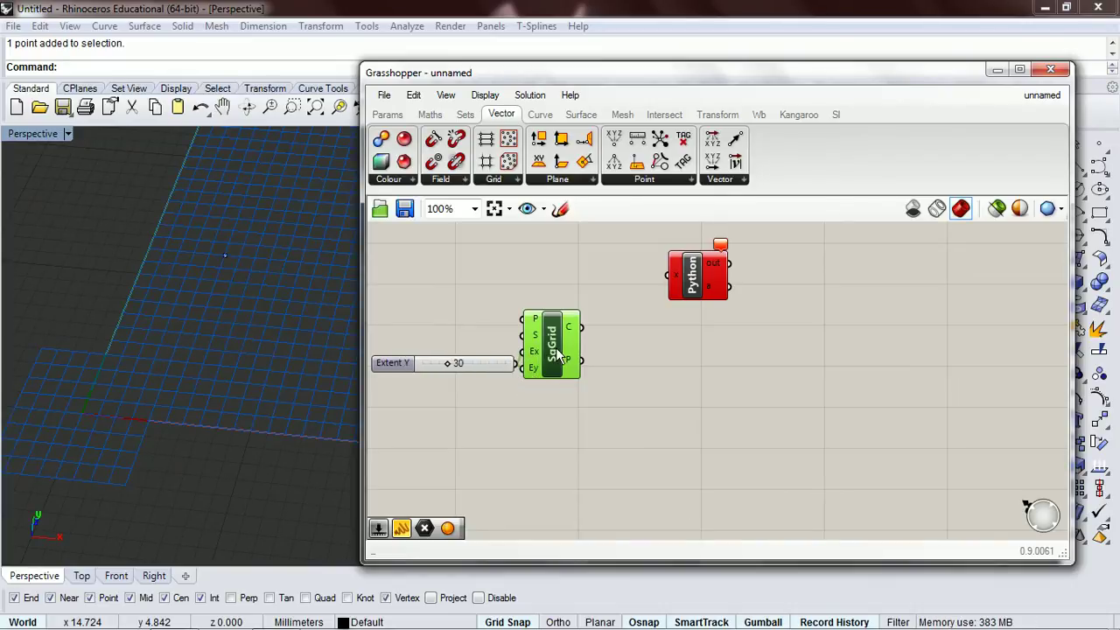
right_click(557, 349)
left_click(572, 379)
Make room around the Python component and place a Construct Point and a Deconstruct point component on the canvas
right_click_drag(600, 358, 557, 390)
left_click_drag(654, 297, 686, 273)
right_click_drag(583, 345, 558, 400)
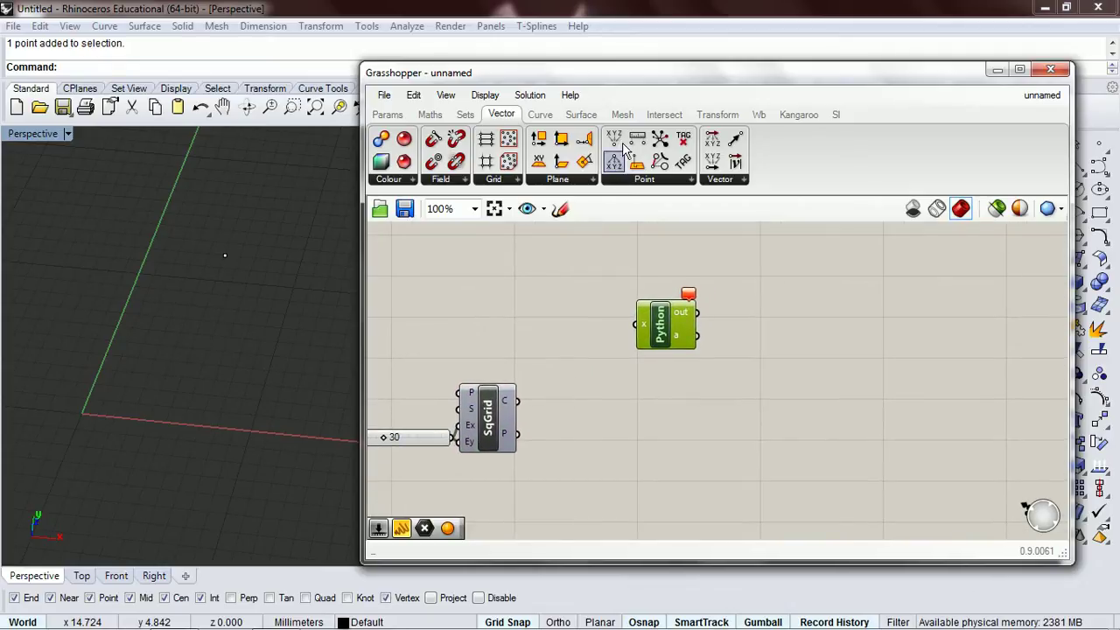
left_click_drag(614, 140, 771, 426)
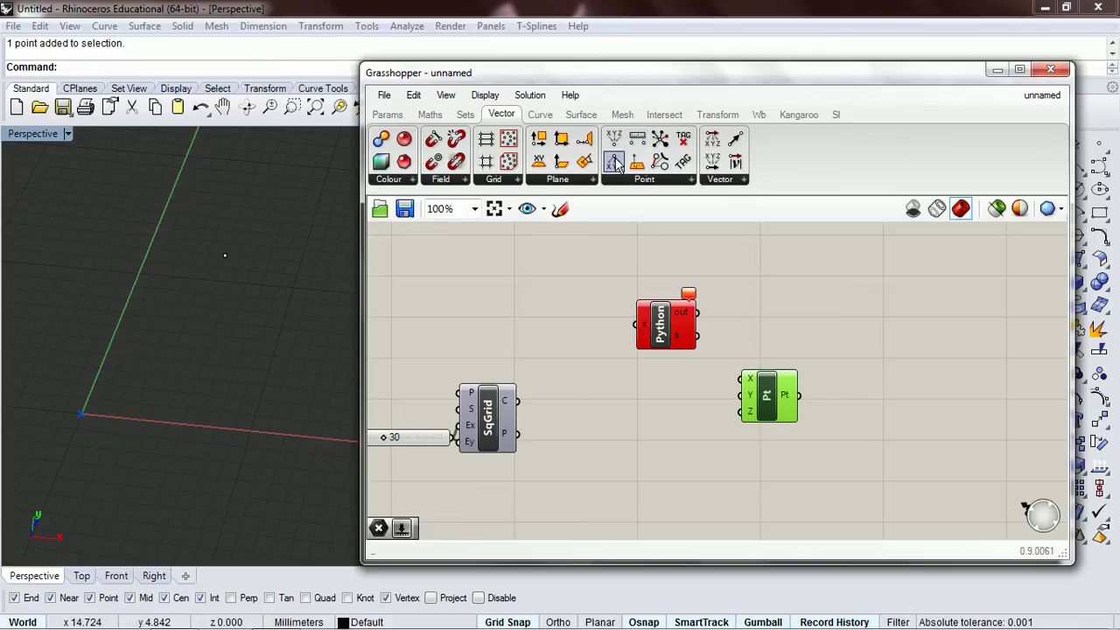
left_click_drag(613, 161, 581, 382)
Wire the grid's P output into the Deconstruct component and its X output into the Python x input
left_click_drag(517, 434, 553, 378)
right_click_drag(582, 379, 559, 429)
scroll(556, 381, "up", 2)
scroll(560, 413, "down", 1)
left_click_drag(561, 397, 760, 403)
Add a panel to the canvas and wire the Python component's a output into it
double_click(795, 321)
type("panel")
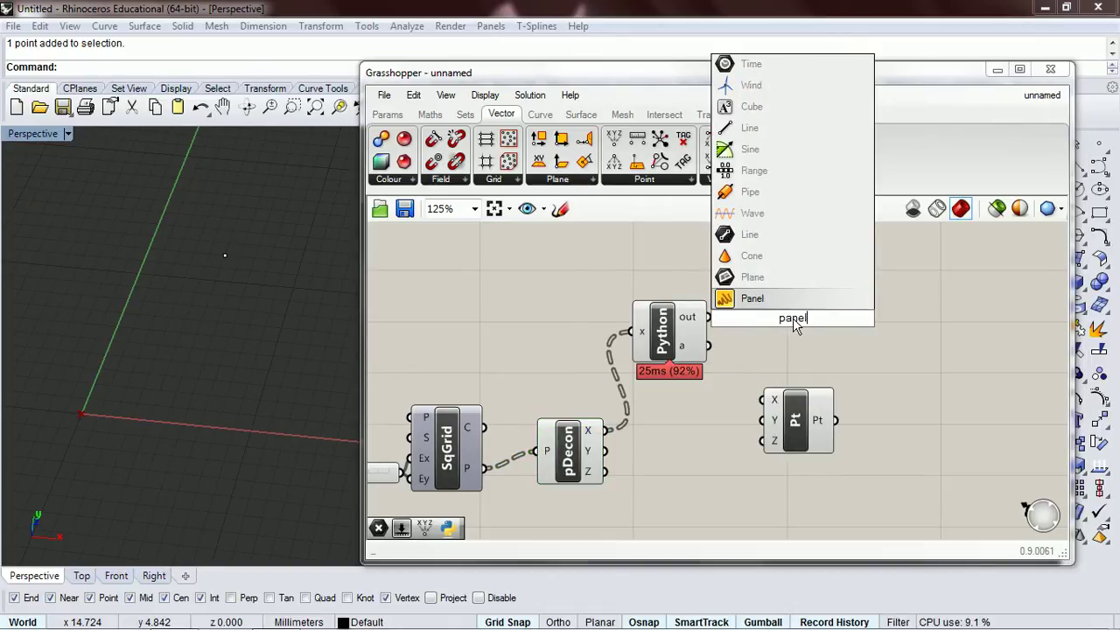
key("Return")
left_click_drag(832, 317, 871, 317)
mouse_move(709, 347)
left_mouse_down()
mouse_move(758, 320)
mouse_move(788, 320)
mouse_move(823, 341)
mouse_move(822, 517)
left_mouse_up()
left_click_drag(861, 474, 868, 387)
Look through the sine values listed in the panel and delete the panel
scroll(867, 388, "down", 3)
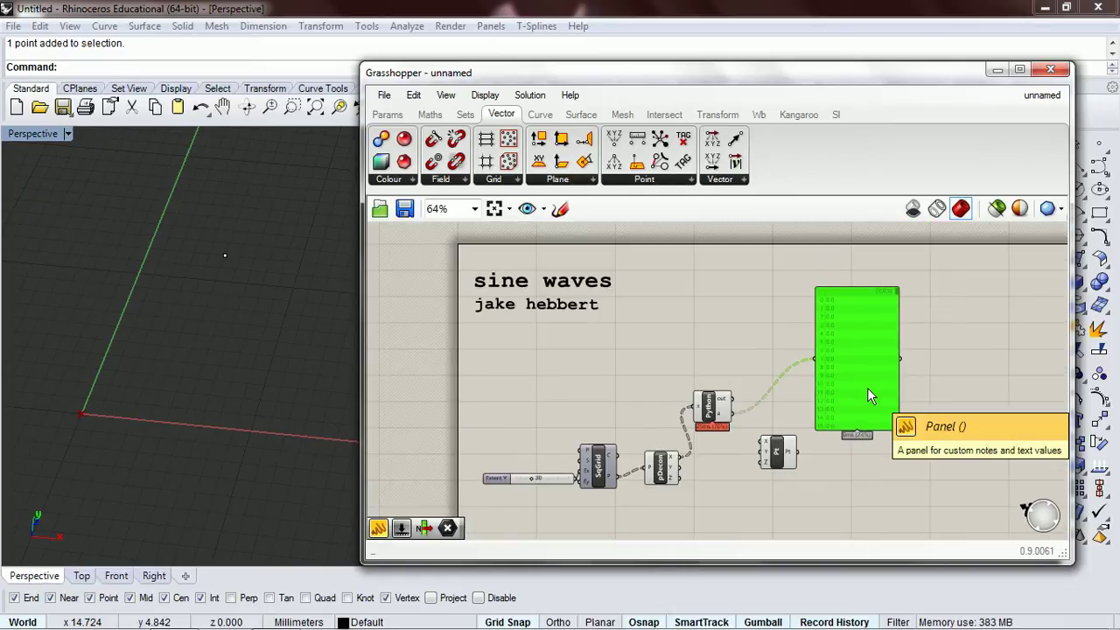
scroll(840, 337, "up", 3)
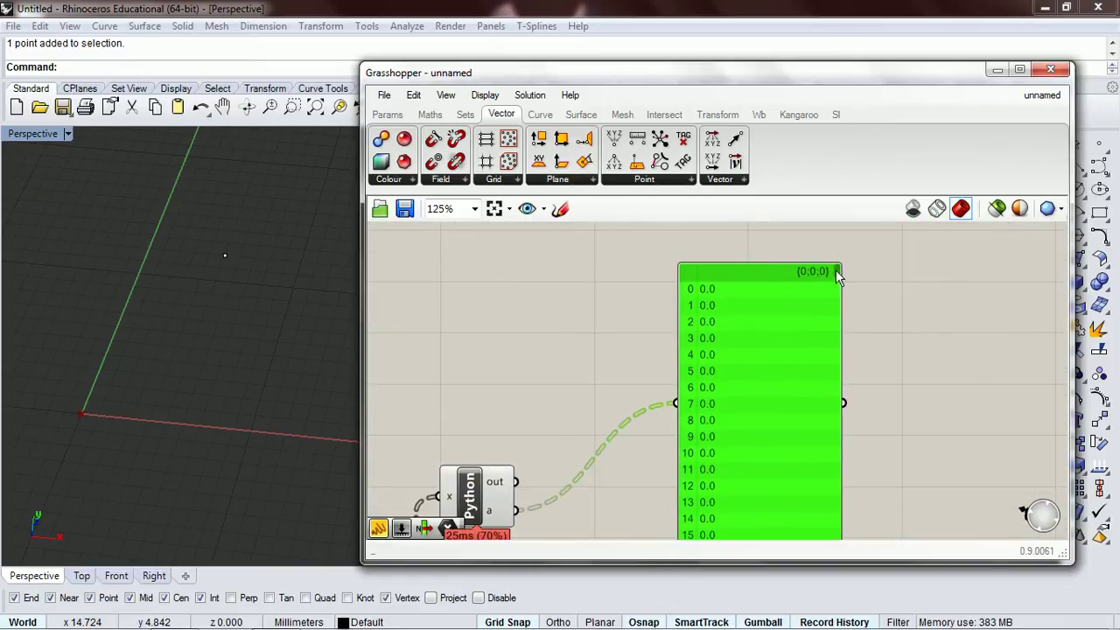
left_click_drag(836, 274, 846, 299)
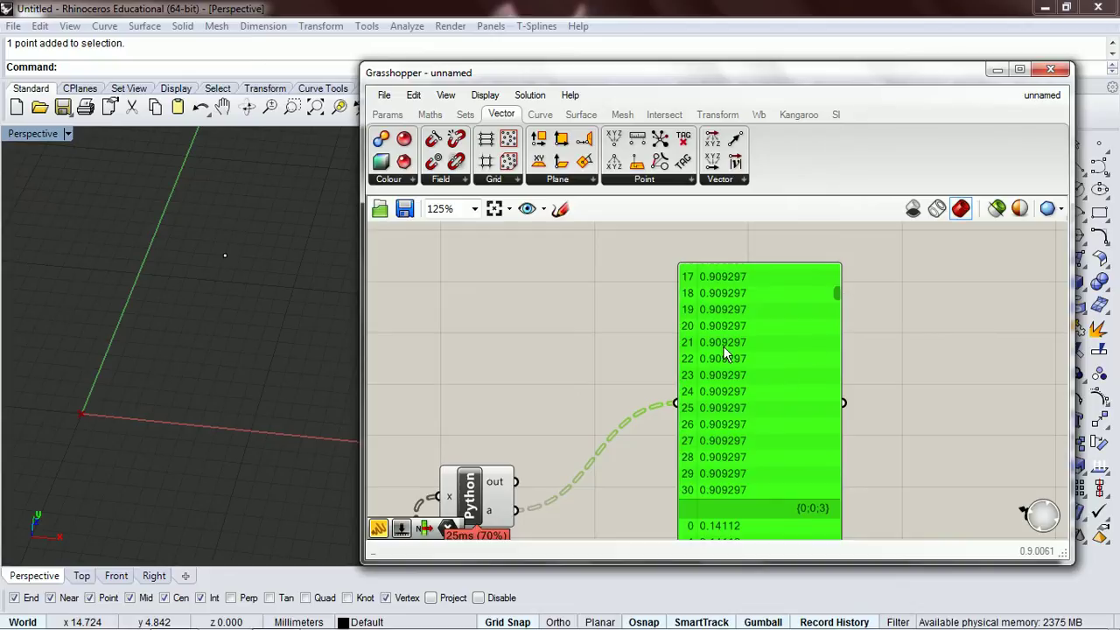
left_click_drag(834, 291, 840, 267)
right_click_drag(690, 445, 808, 302)
key("Delete")
Wire the Deconstruct X output to Construct Point's X and the Python a output to its Y, and inspect the points
right_click_drag(646, 394, 725, 321)
left_click_drag(612, 381, 769, 351)
left_click_drag(716, 299, 769, 371)
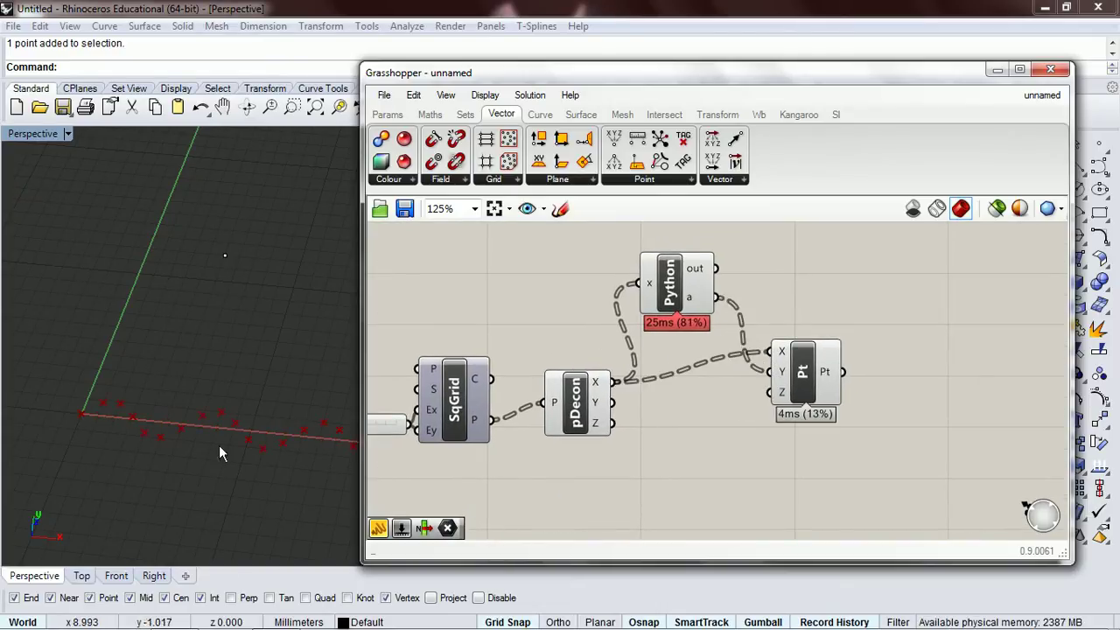
right_click_drag(219, 446, 219, 320)
Wire the Python a output to Construct Point's Z and the Deconstruct Y output to its Y, and show Rhino in full screen
left_click_drag(718, 298, 769, 392)
left_click_drag(615, 403, 771, 372)
right_click_drag(250, 412, 186, 382)
key("F11")
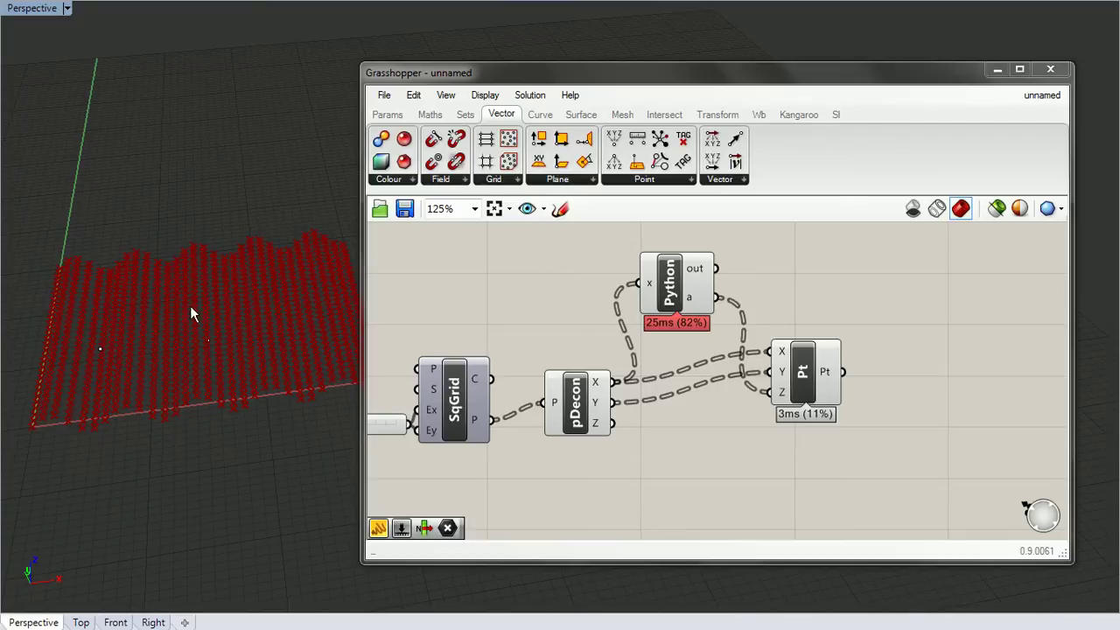
Add two more inputs to the Python component below x
left_click(675, 287)
scroll(665, 293, "up", 4)
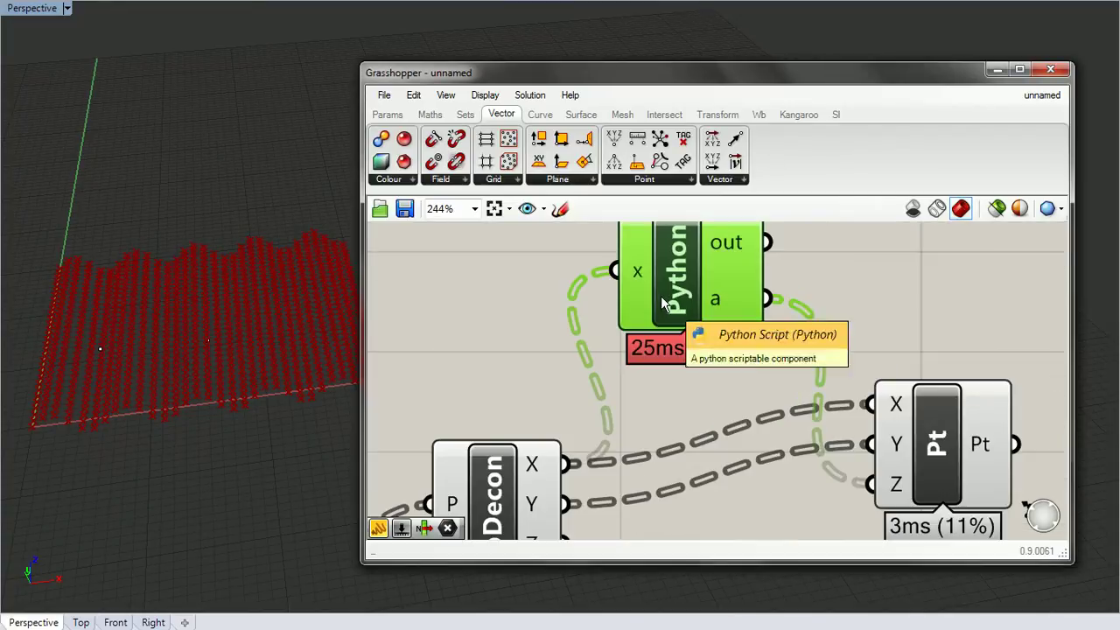
left_click(661, 339)
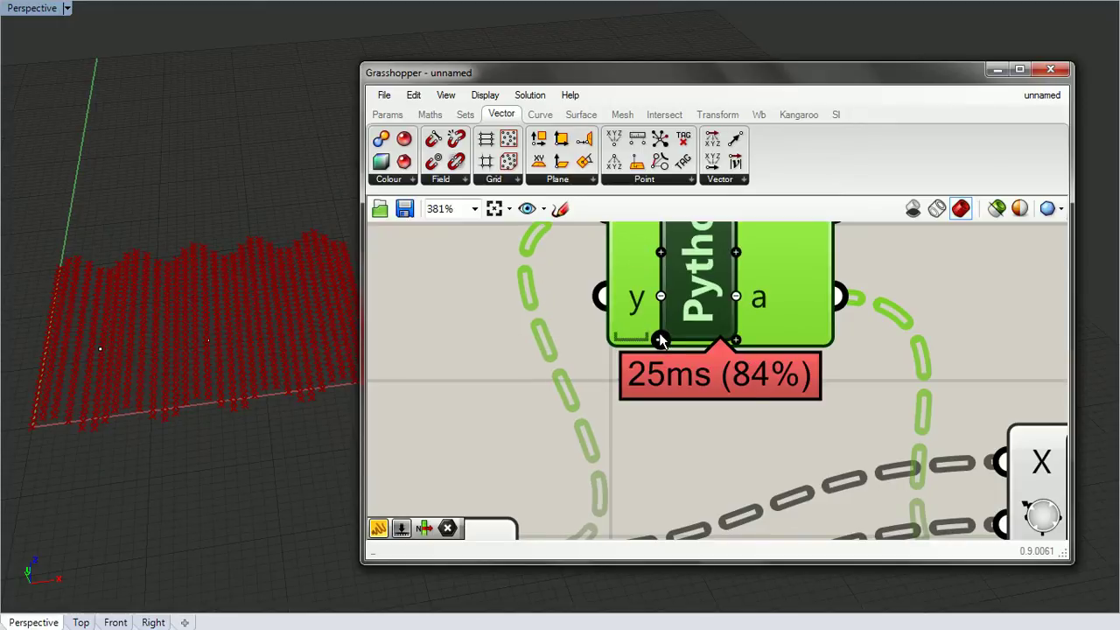
left_click(661, 340)
Rename the Python component's y input to amp and its z input to per
right_click_drag(628, 256, 641, 301)
right_click(643, 305)
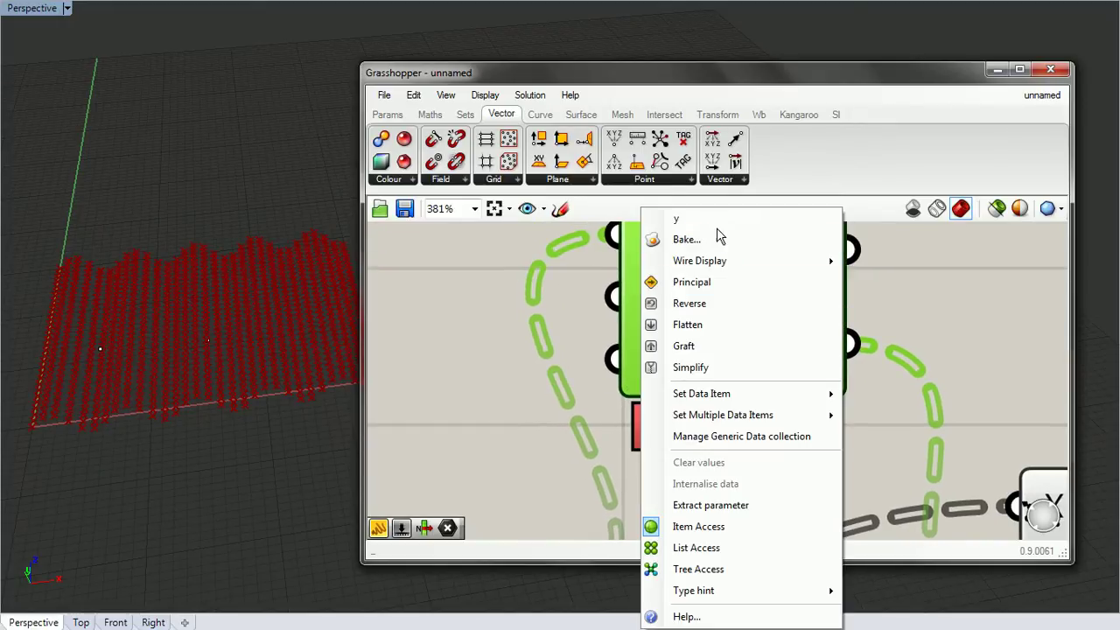
type("amp")
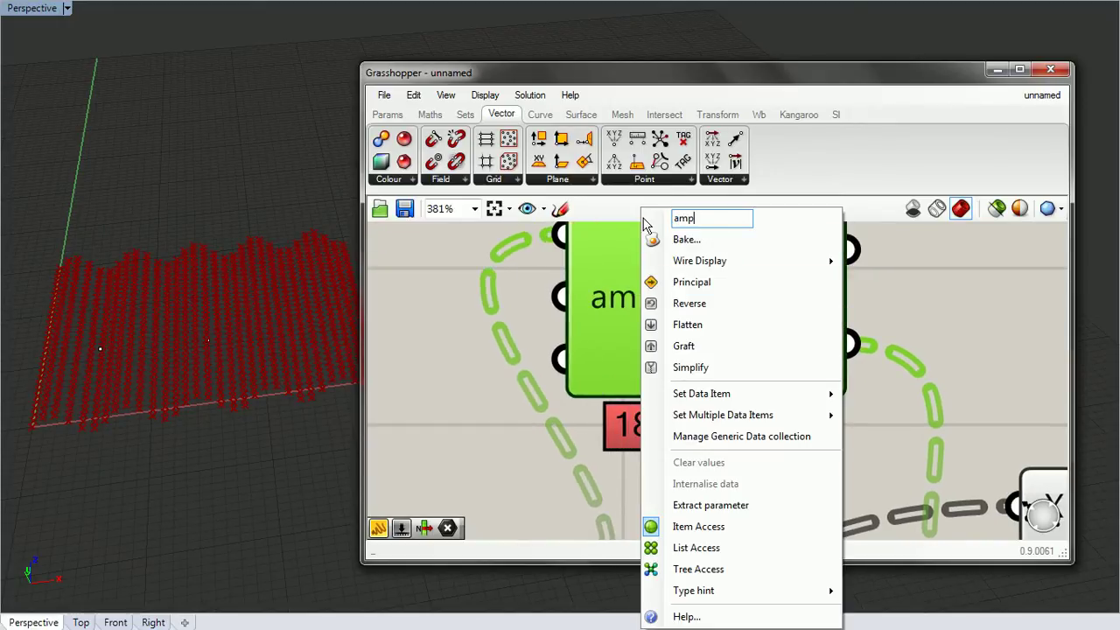
key("Return")
right_click(642, 367)
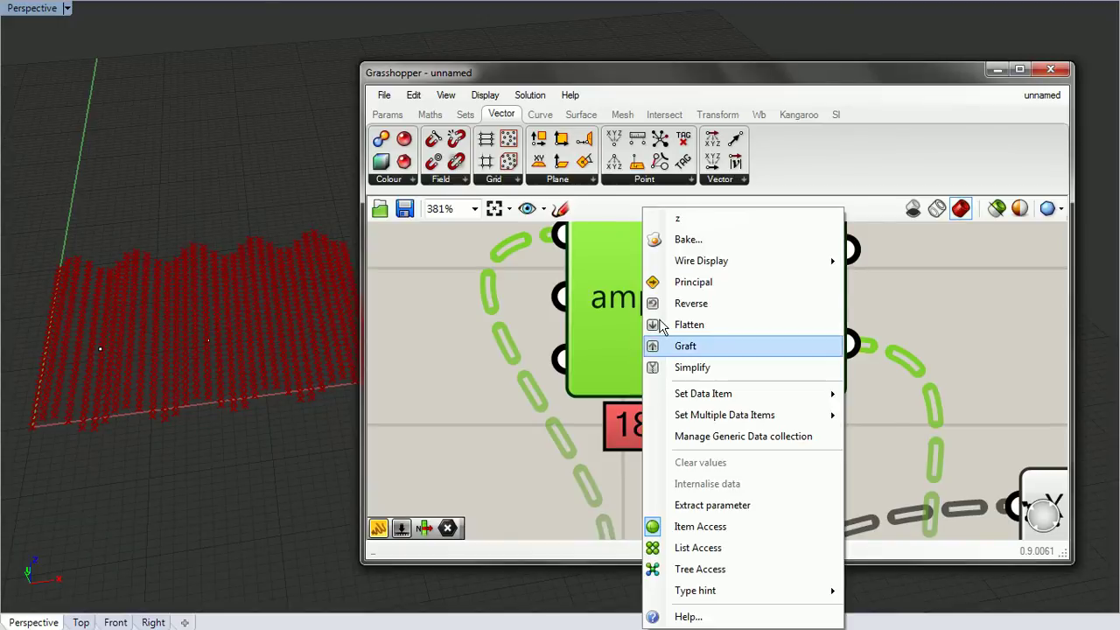
type("per")
key("Return")
Change the script's formula to a = amp * math.sin(x/per), then test and accept it
double_click(694, 279)
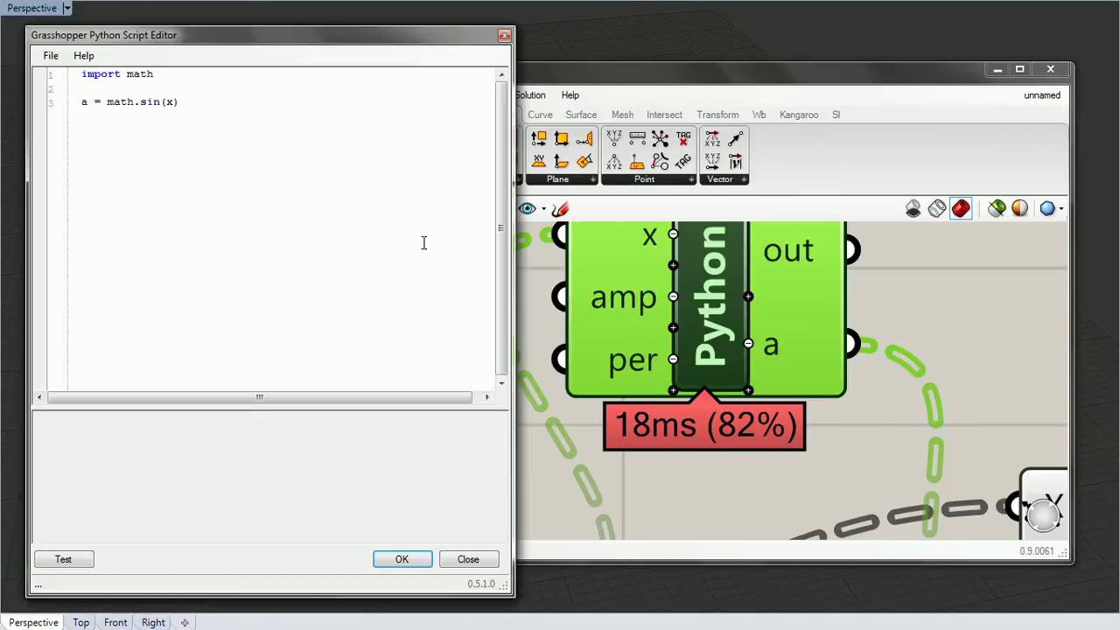
left_click(204, 105)
key("Home")
key("Right")
key("Right")
key("Right")
key("Right")
type("amp *")
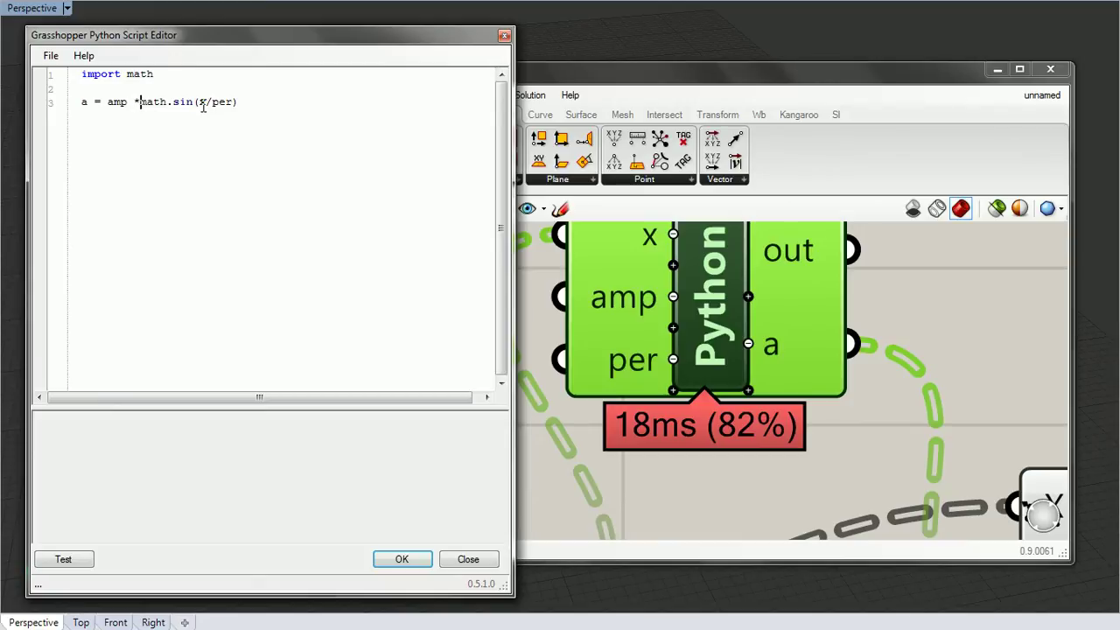
left_click(61, 560)
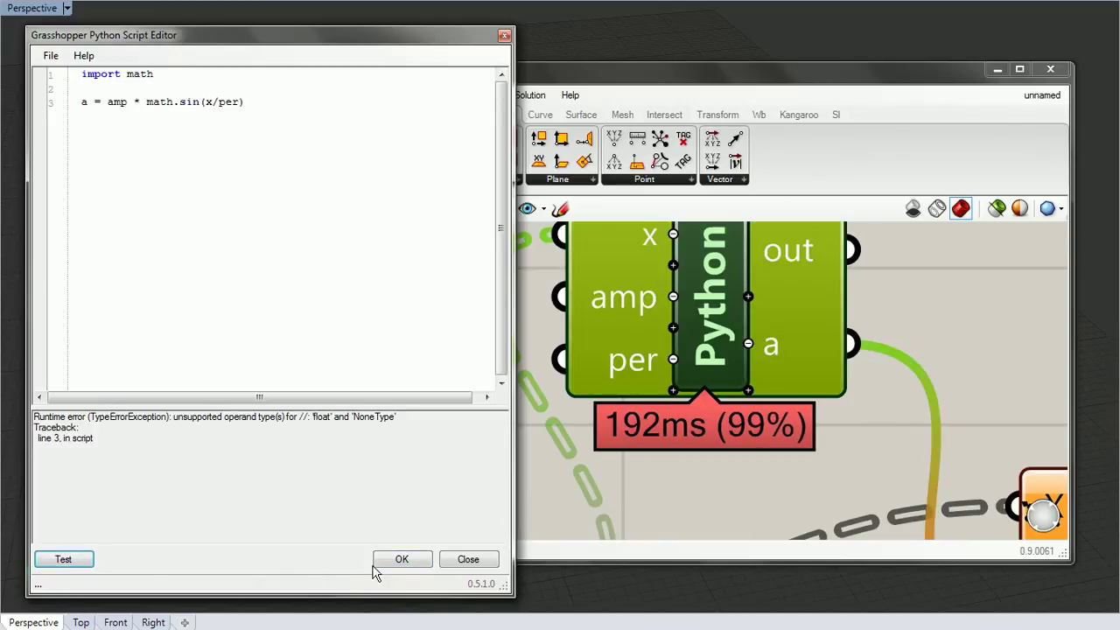
left_click(402, 566)
Add a number slider set to 3.34 beside the Python component and duplicate it directly below
scroll(480, 386, "down", 3)
right_click_drag(480, 385, 599, 355)
right_click_drag(525, 324, 638, 320)
double_click(614, 319)
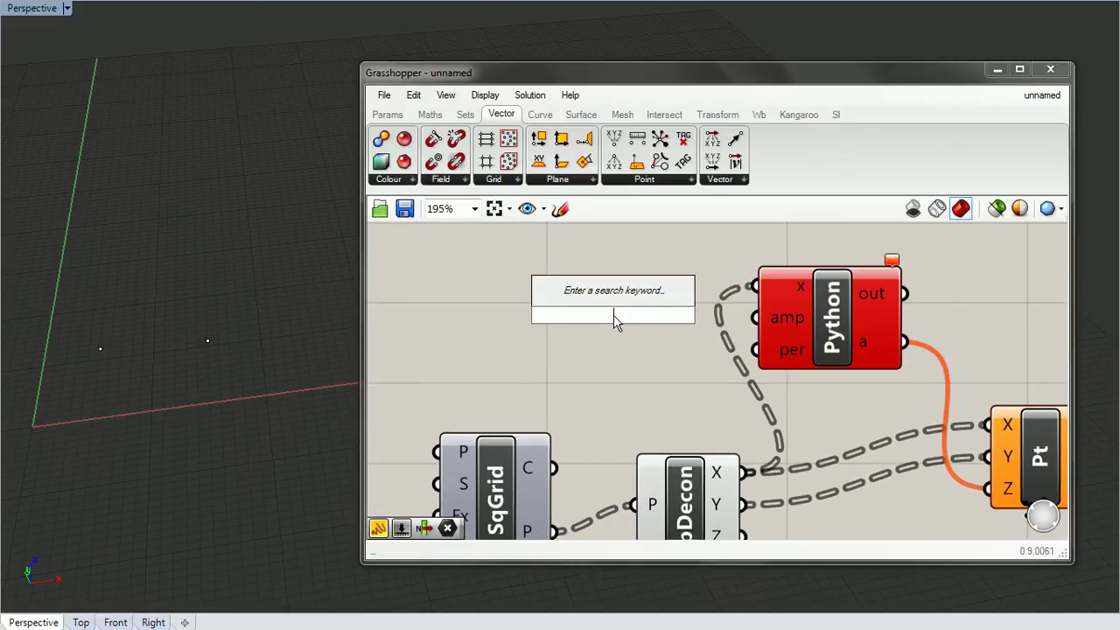
type("3.34")
key("Return")
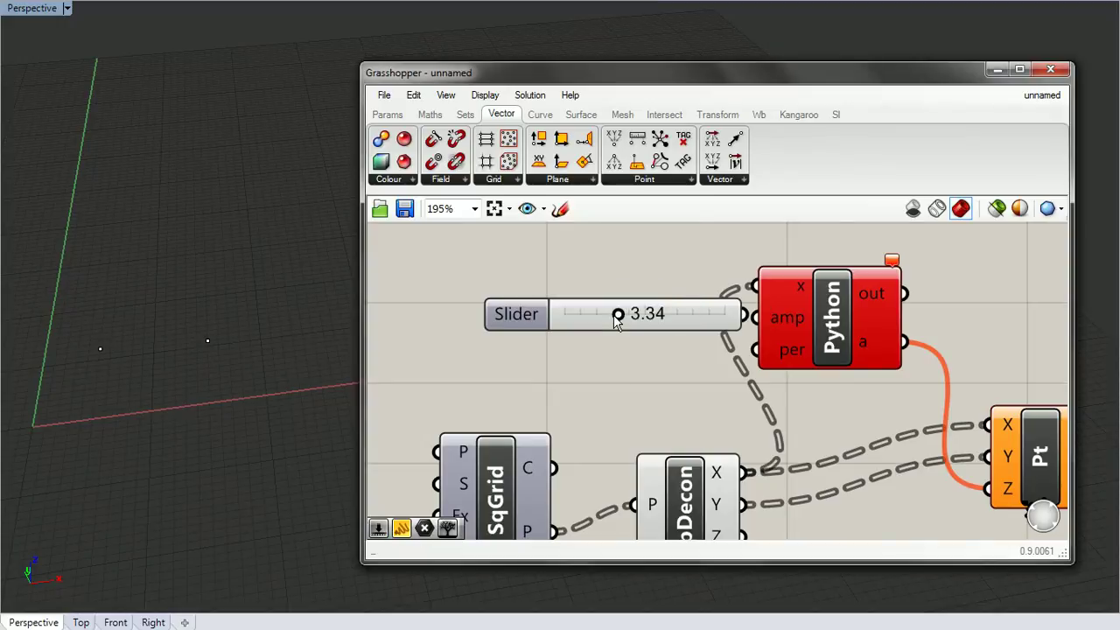
left_click_drag(519, 308, 474, 348)
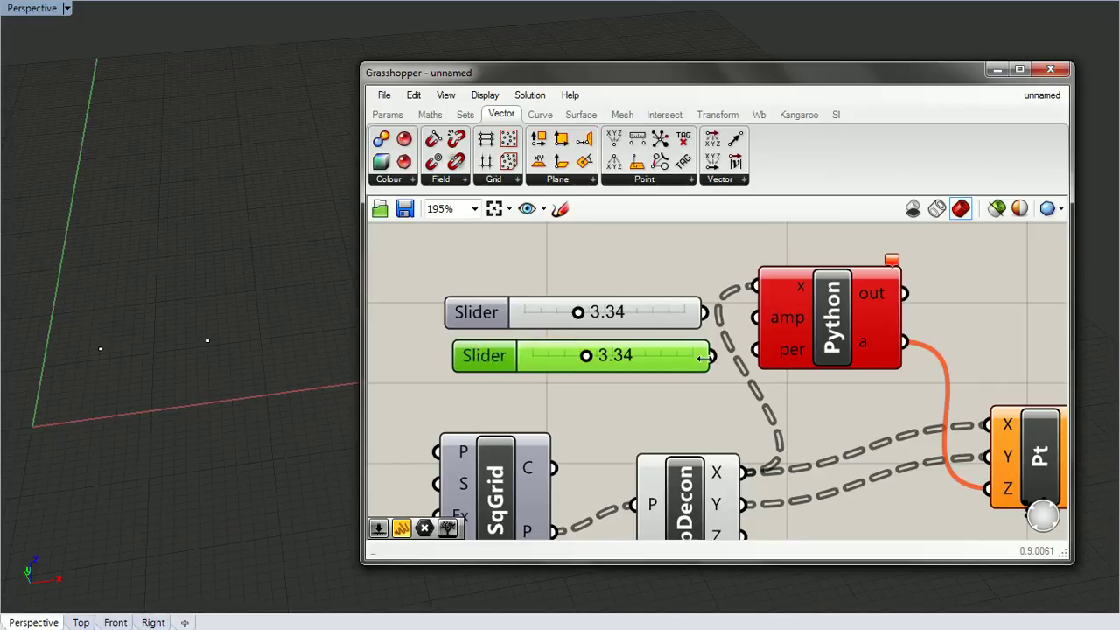
Wire the upper slider into the Python amp input and the lower slider into per, and view the resulting wave from the side
left_click_drag(711, 356, 757, 350)
left_click_drag(700, 312, 756, 319)
right_click_drag(757, 350, 740, 270)
right_click_drag(305, 418, 288, 357)
right_click_drag(549, 293, 555, 327)
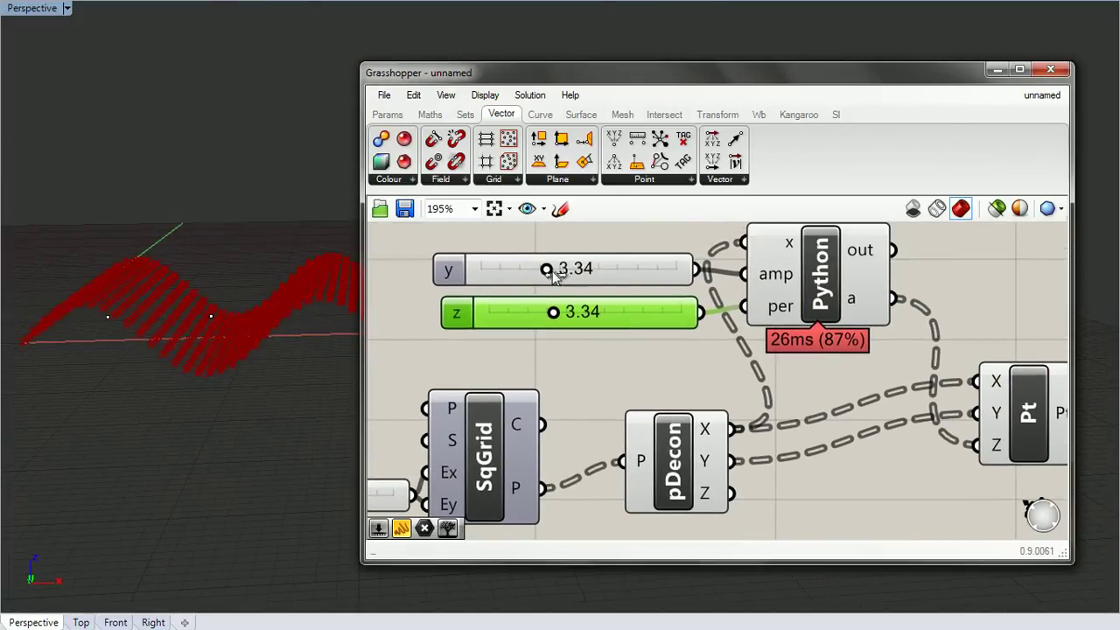
Adjust the slider feeding amp to 5.23 and the slider feeding per to 3.47
left_click_drag(550, 273, 560, 313)
scroll(627, 361, "down", 3)
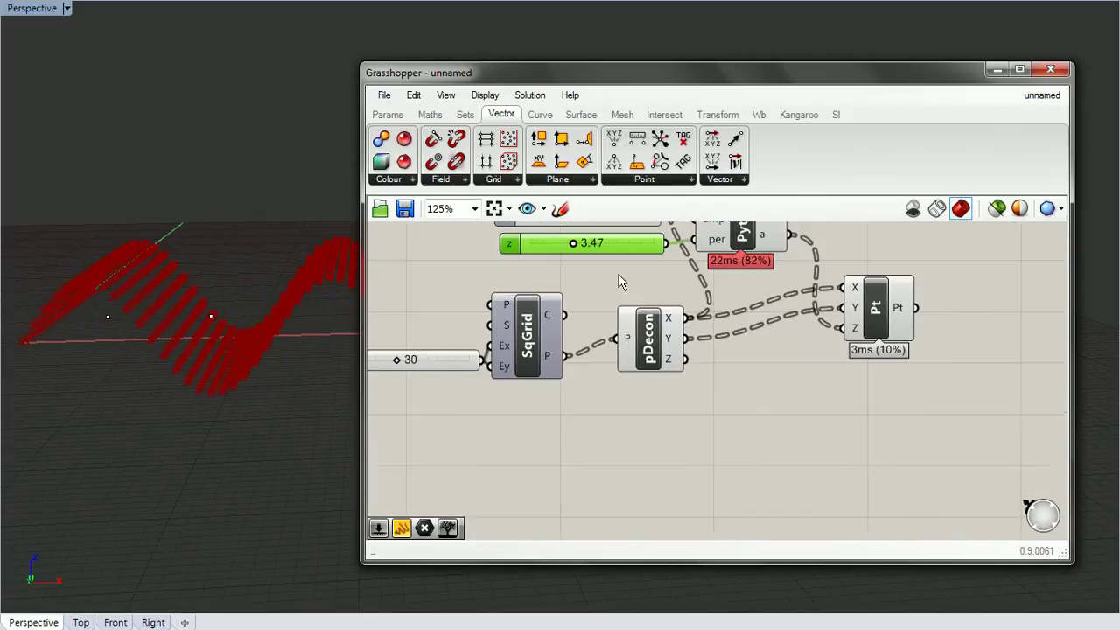
right_click_drag(619, 317, 623, 379)
Reposition the Pt component on the canvas beside pDecon
left_click_drag(872, 363, 891, 405)
right_click_drag(835, 400, 876, 260)
right_click_drag(166, 350, 146, 312)
right_click_drag(616, 308, 623, 365)
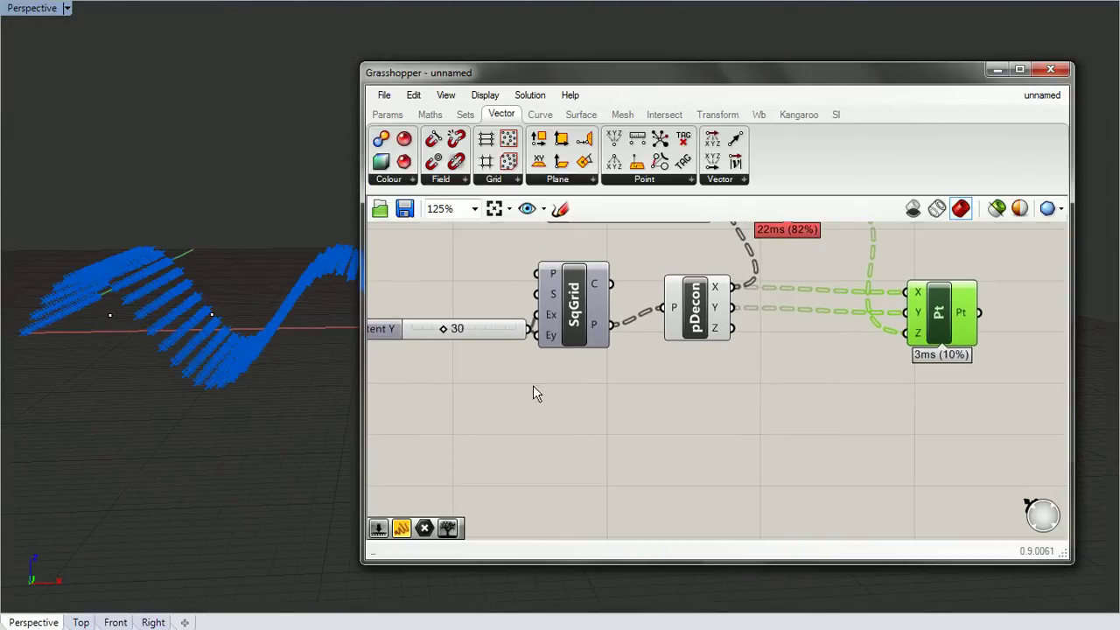
left_click_drag(942, 320, 901, 308)
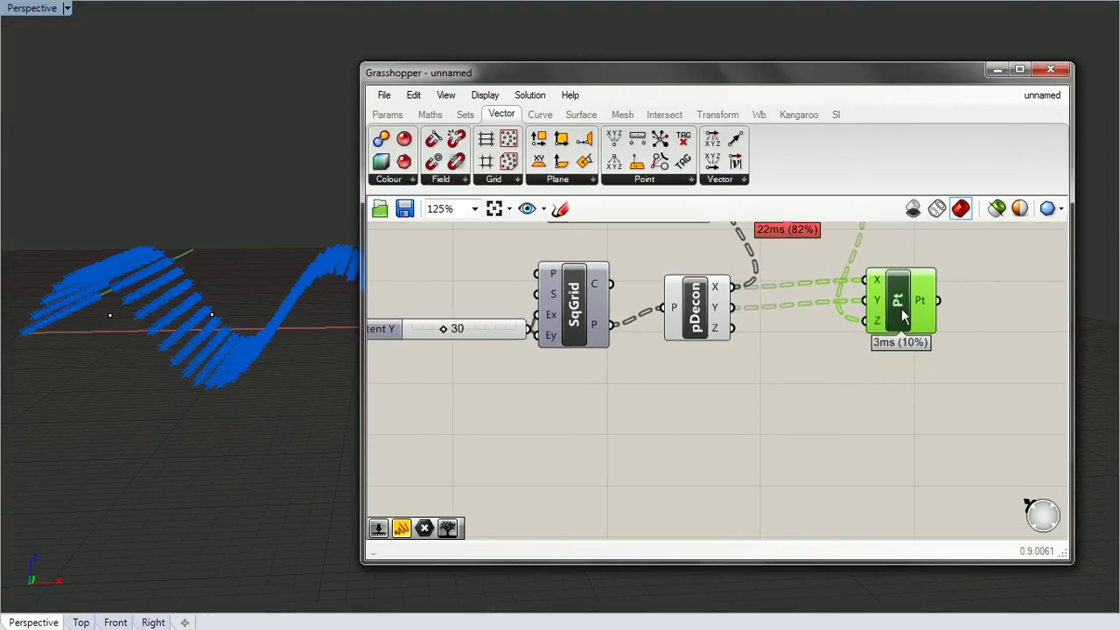
Add a Mesh From Points component on the empty canvas below the Pt component
left_click(870, 414)
right_click_drag(848, 445, 809, 418)
double_click(809, 418)
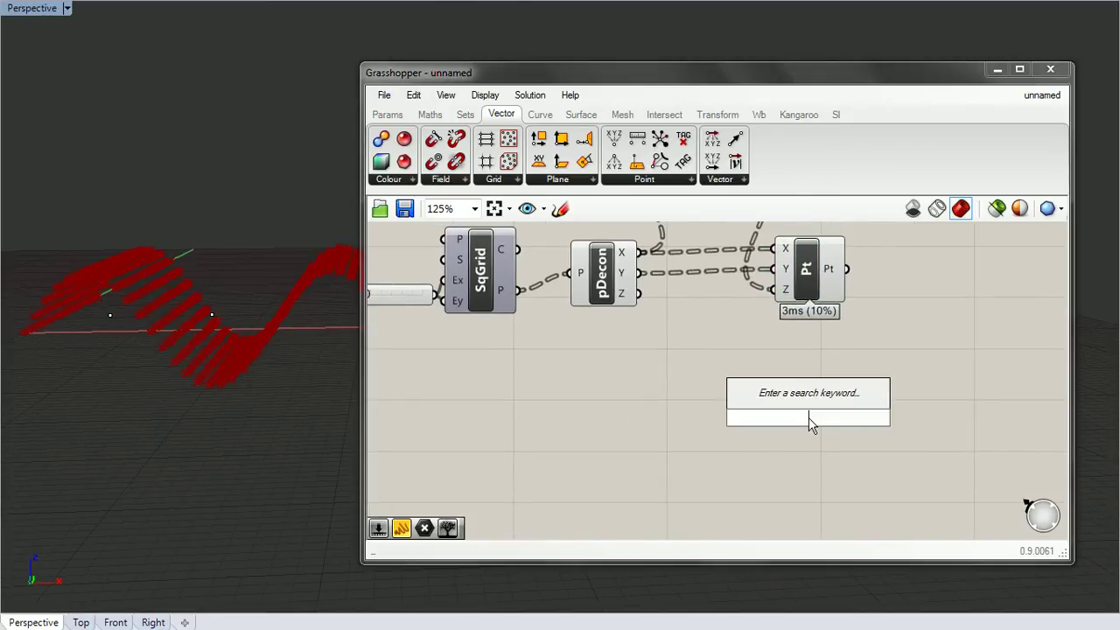
type("mesh from")
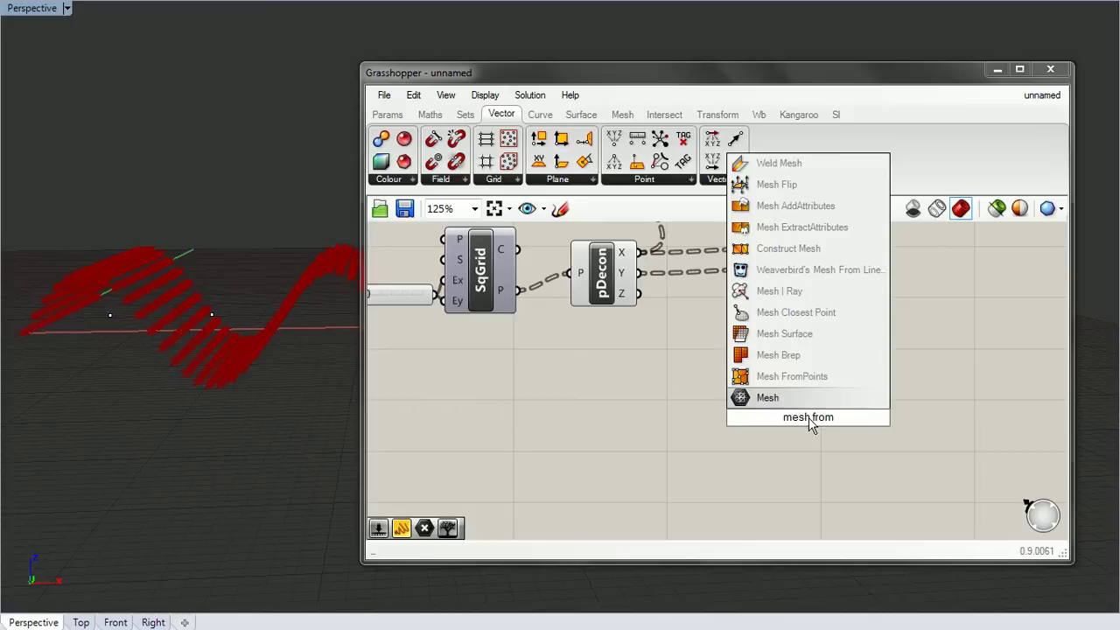
left_click(793, 376)
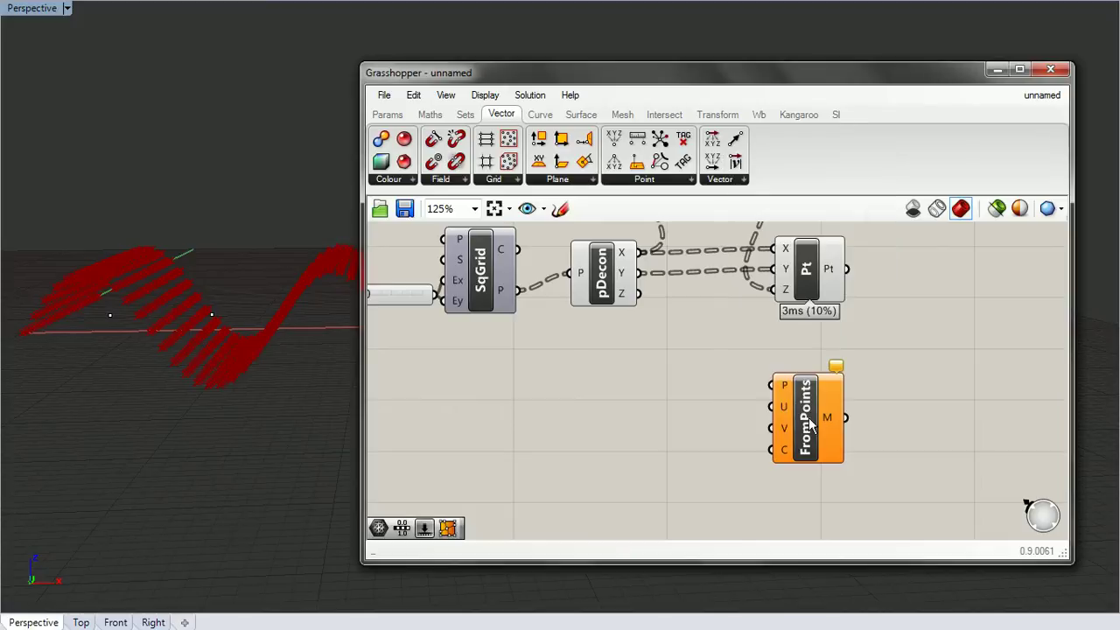
Move FromPoints beside Pt, wire the Pt output into its P input, and flatten that input
left_click_drag(779, 418, 910, 324)
left_click_drag(848, 269, 931, 350)
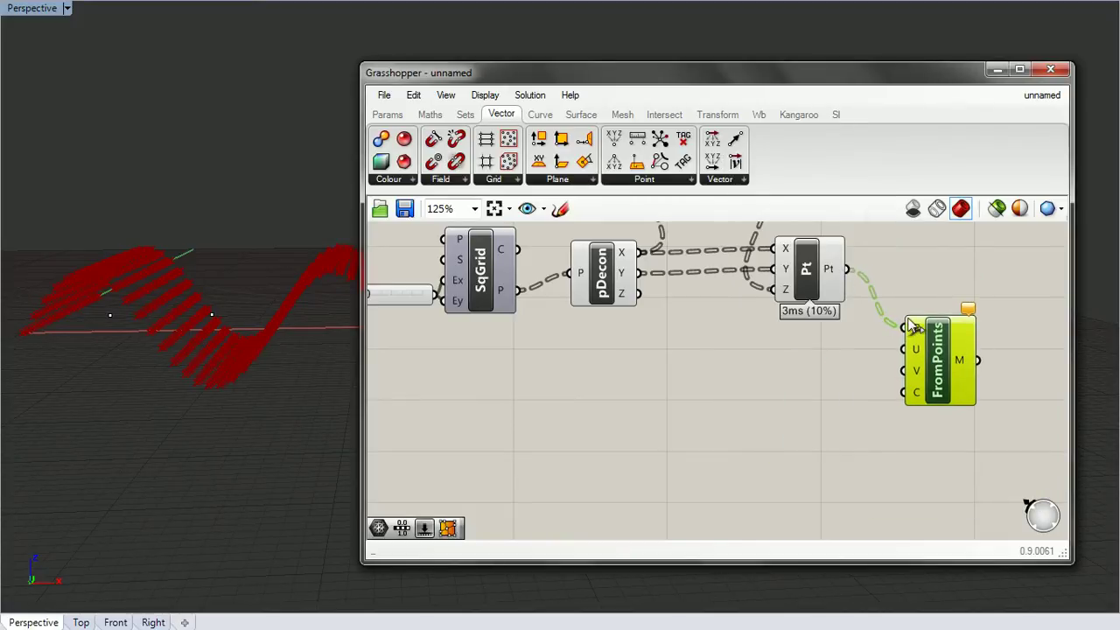
right_click(924, 330)
left_click(895, 315)
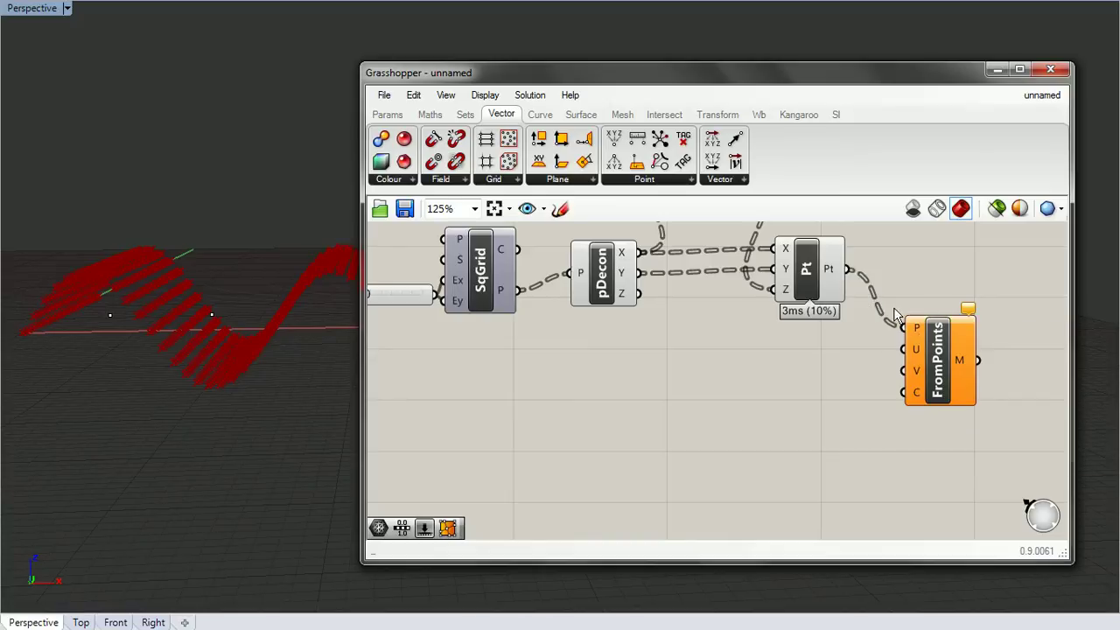
right_click(916, 331)
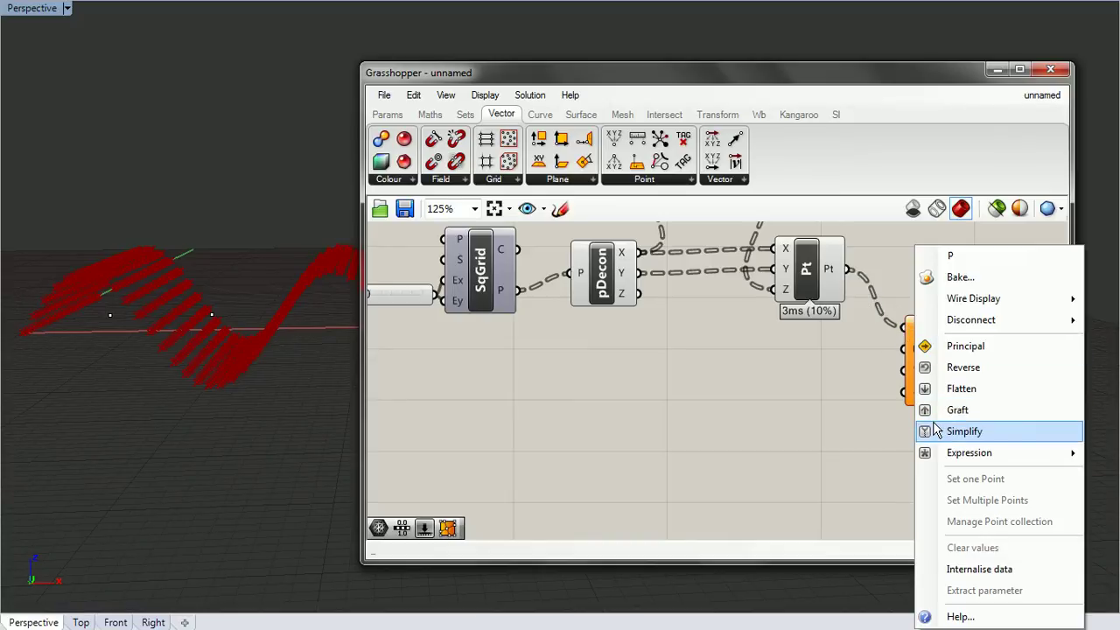
left_click(938, 388)
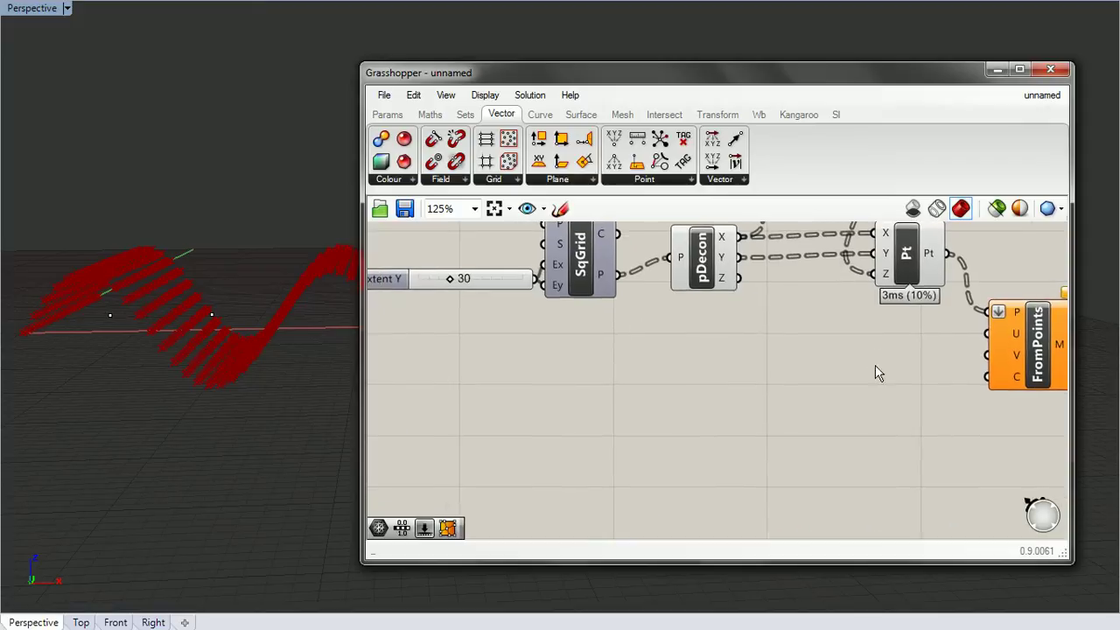
Set the Extent Y slider to 1 and examine the reduced point grid in the perspective view
scroll(859, 367, "down", 3)
right_click_drag(546, 282, 639, 326)
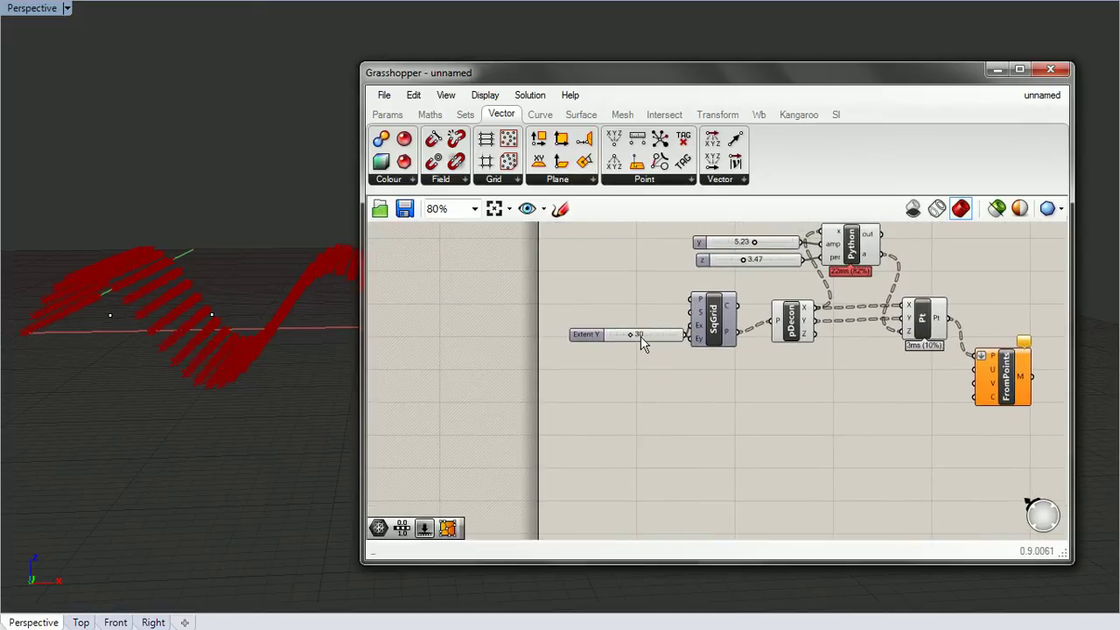
double_click(641, 336)
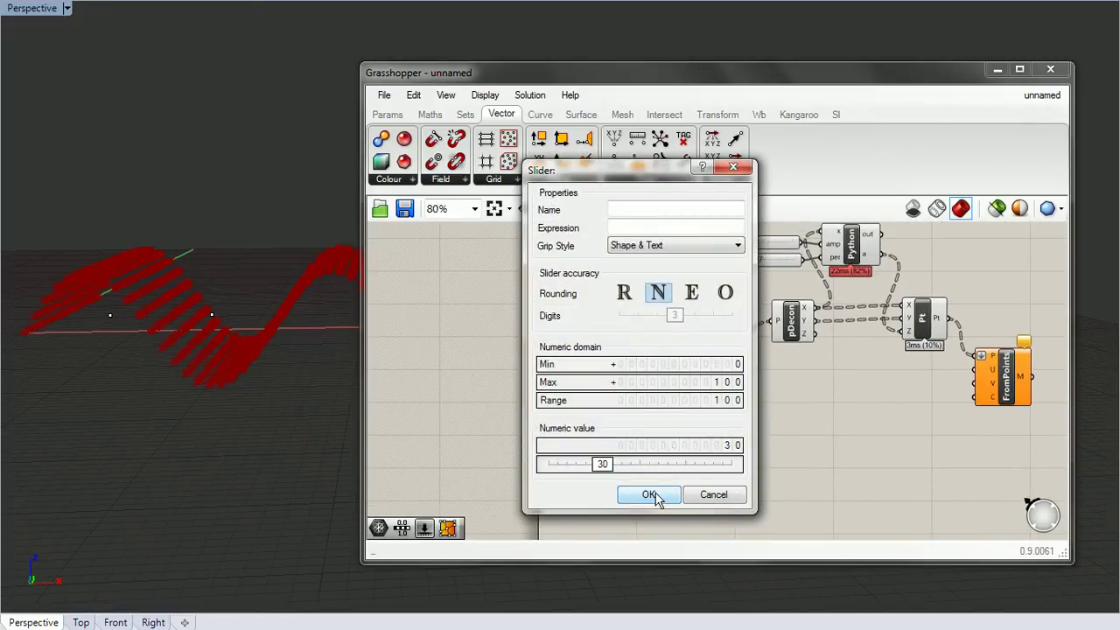
left_click(714, 495)
scroll(613, 376, "up", 4)
scroll(617, 366, "up", 1)
double_click(688, 244)
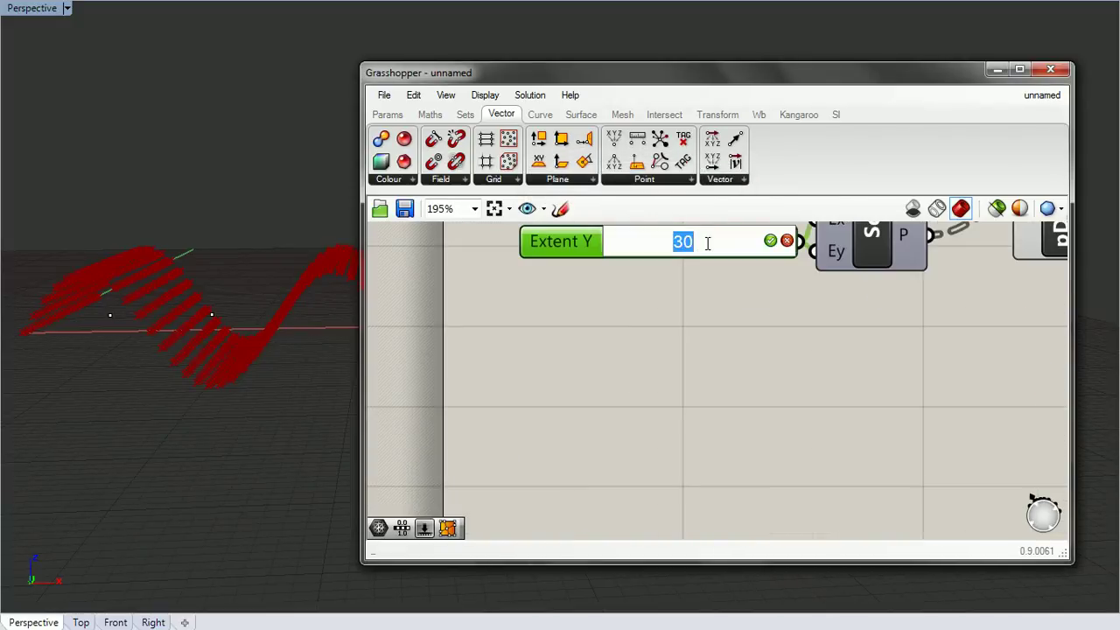
key("BackSpace")
type("1")
key("Return")
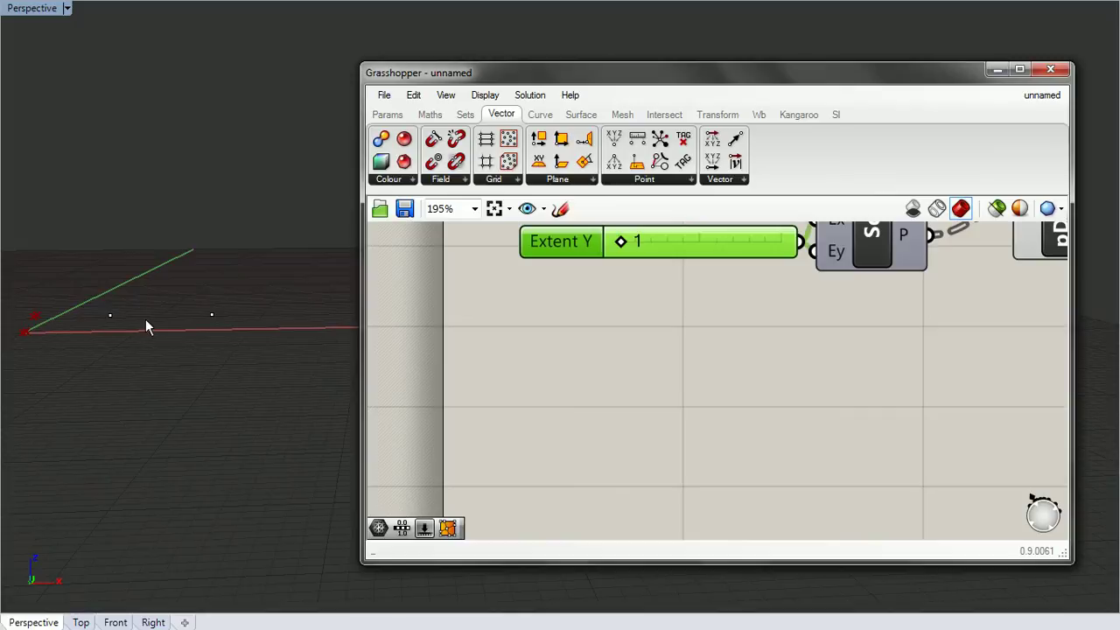
right_click_drag(145, 321, 267, 370)
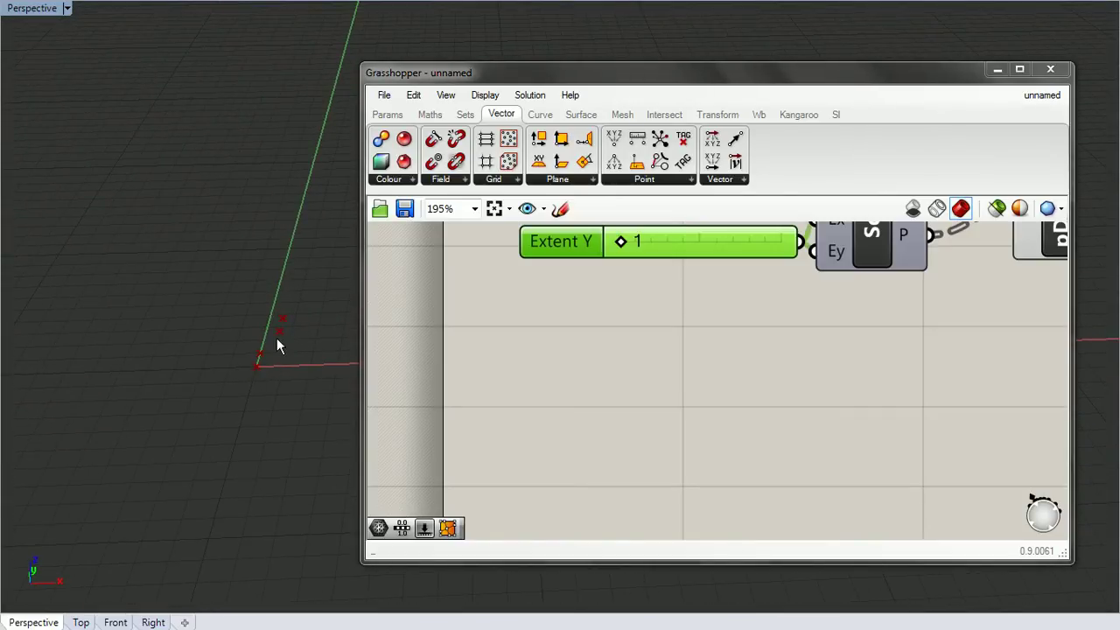
Add an Addition component below pDecon and wire the Extent Y slider into its A input
scroll(685, 320, "down", 4)
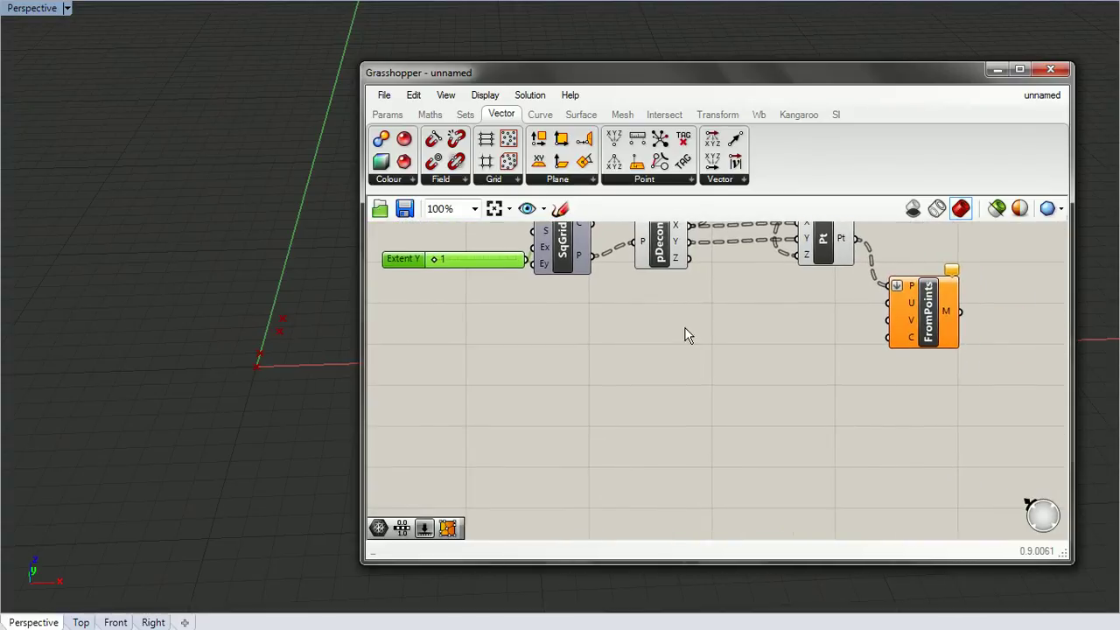
double_click(689, 331)
type("add")
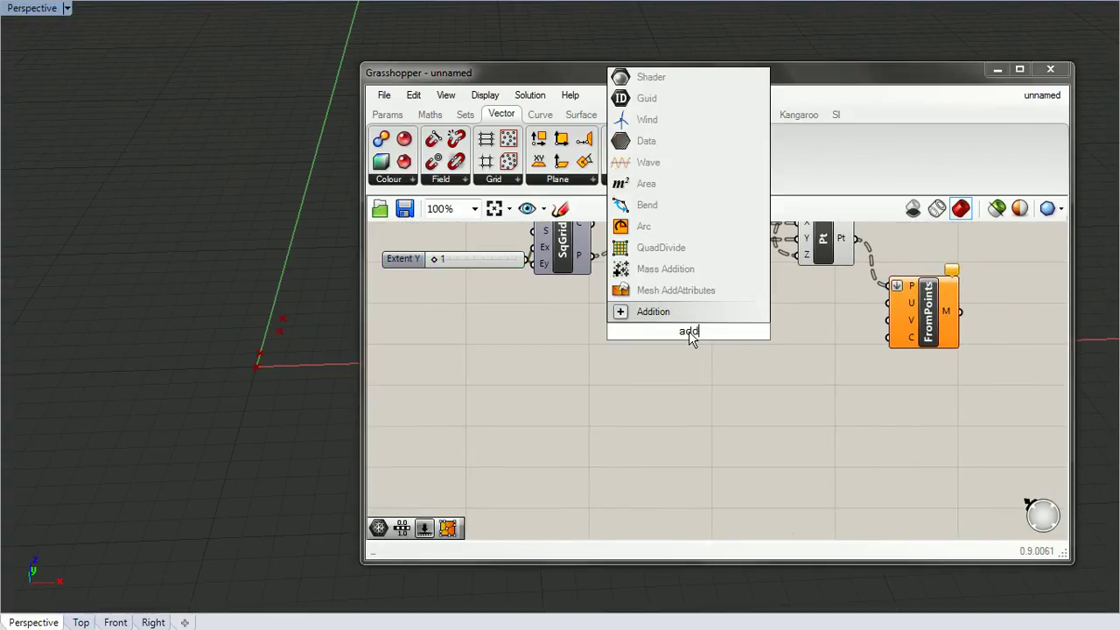
key("Return")
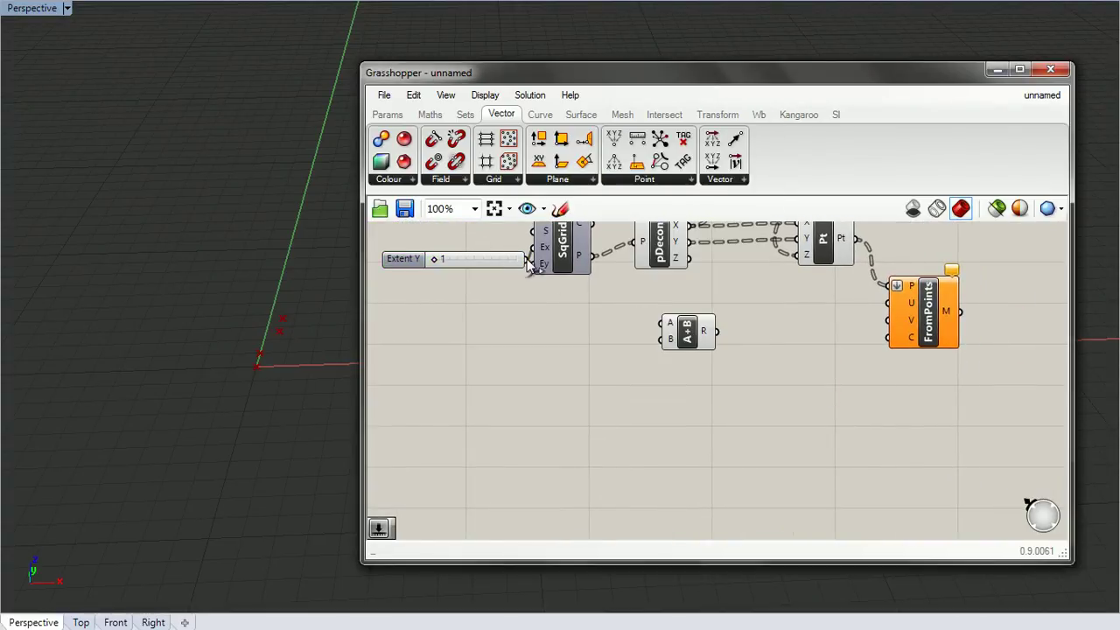
left_click_drag(527, 261, 661, 323)
Add a slider with value 1, wire it into the Addition's B input, and connect the result to the U and V inputs of FromPoints
double_click(608, 342)
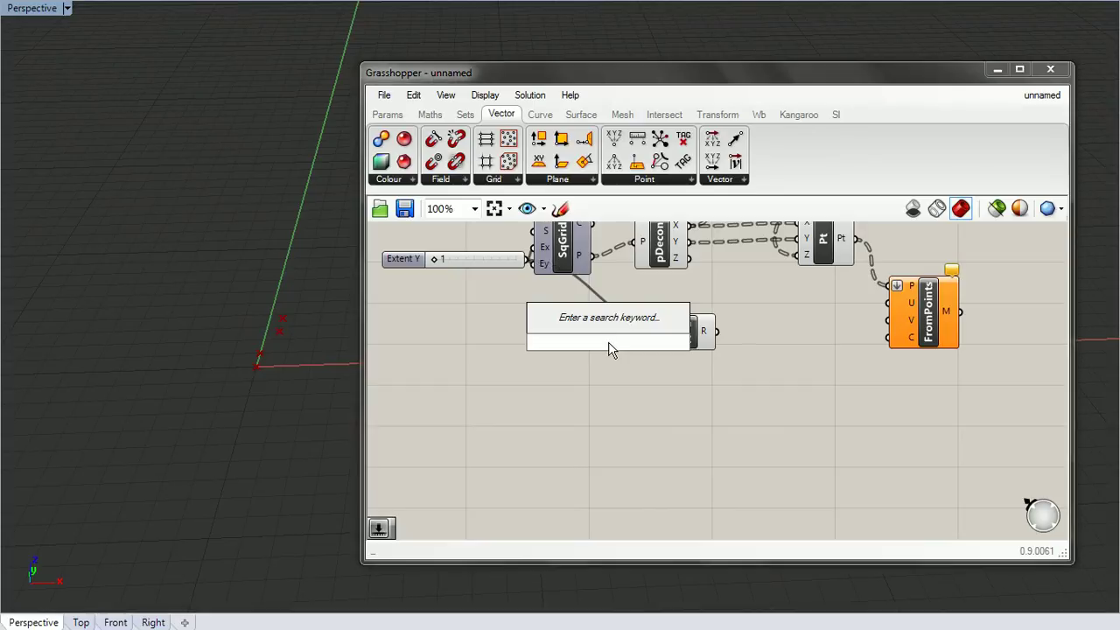
type("1")
key("Return")
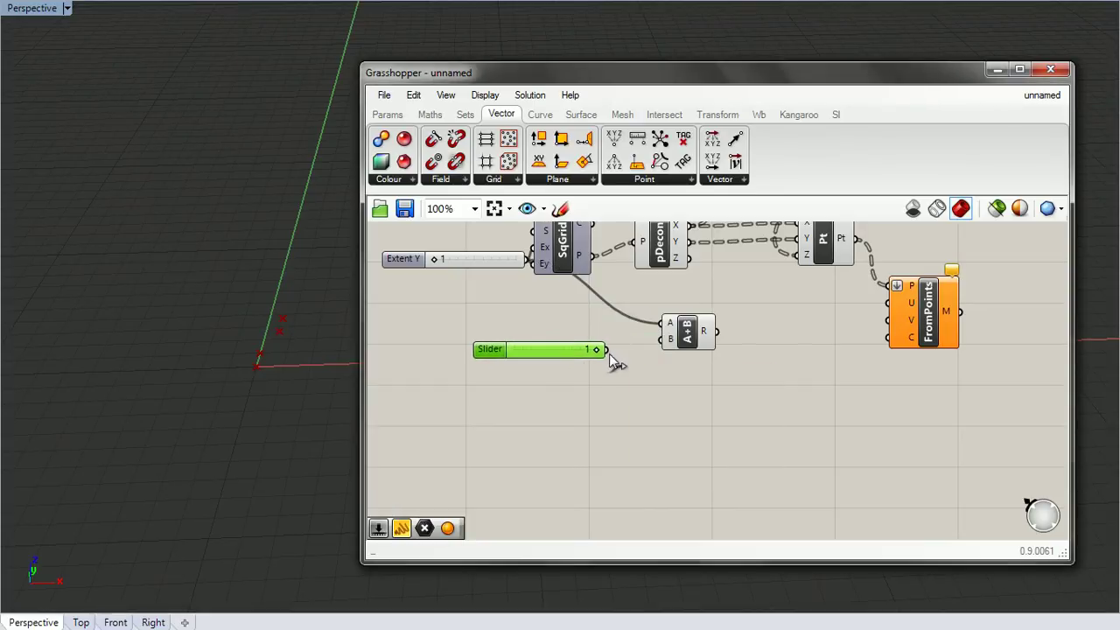
left_click_drag(608, 357, 889, 303)
left_click_drag(719, 341, 888, 321)
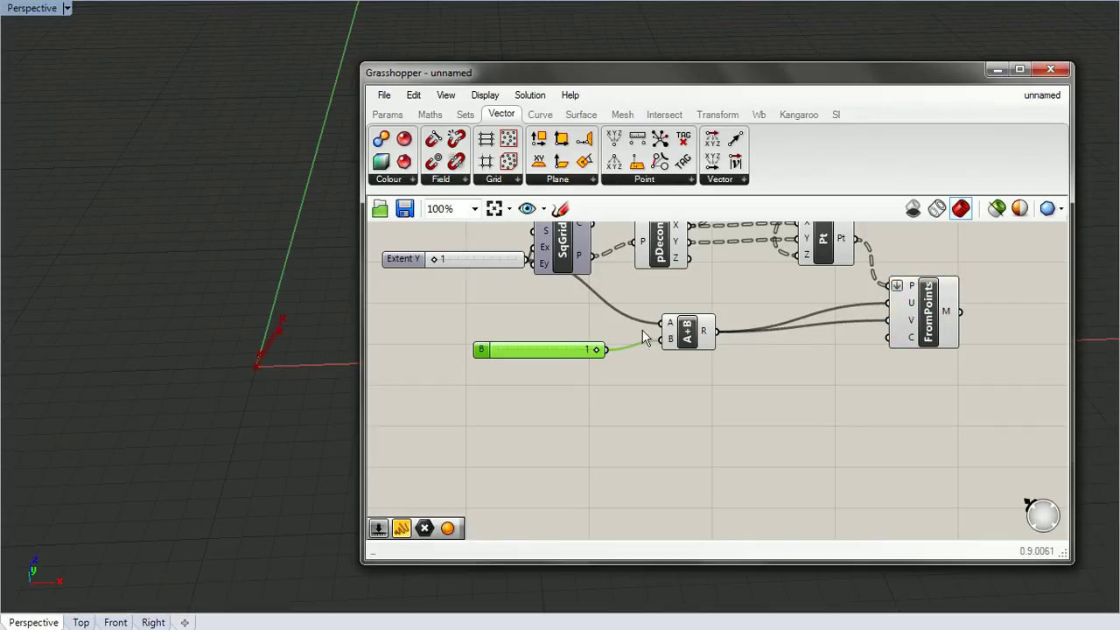
Set the Extent Y slider to 36 to enlarge the grid
right_click_drag(487, 310, 578, 334)
mouse_move(202, 367)
right_mouse_down()
mouse_move(242, 356)
mouse_move(193, 353)
right_mouse_up()
left_click_drag(503, 286, 468, 297)
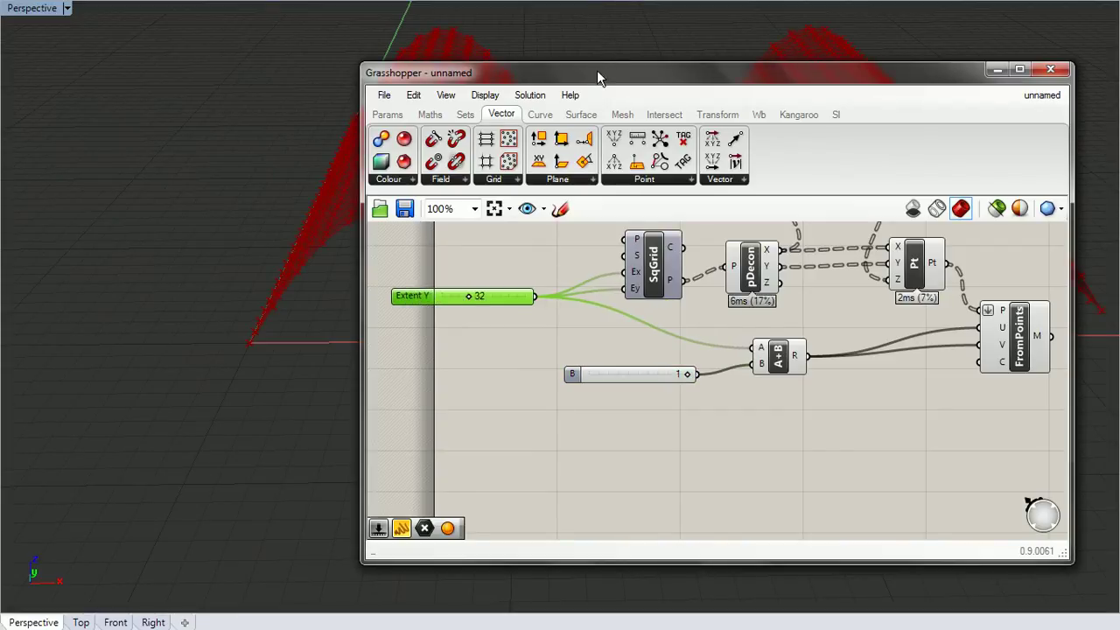
left_click_drag(598, 78, 616, 42)
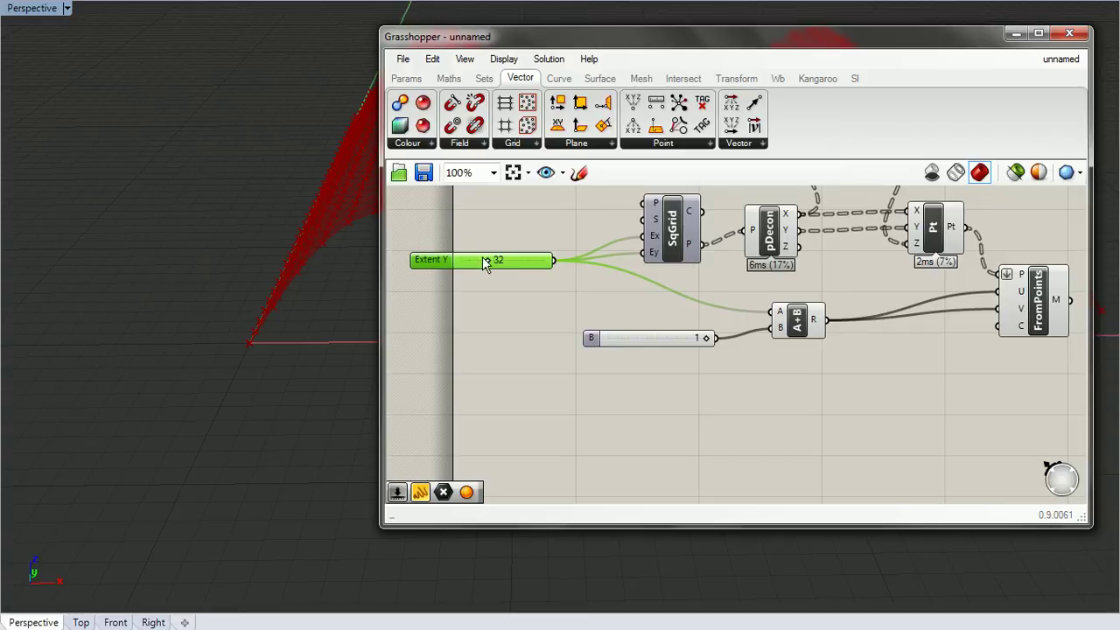
left_click_drag(488, 263, 493, 261)
Collapse the Grasshopper window to view the whole wave in the perspective viewport, and restore the window
left_click_drag(676, 44, 688, 56)
double_click(688, 56)
right_click_drag(580, 168, 612, 34)
scroll(392, 180, "down", 6)
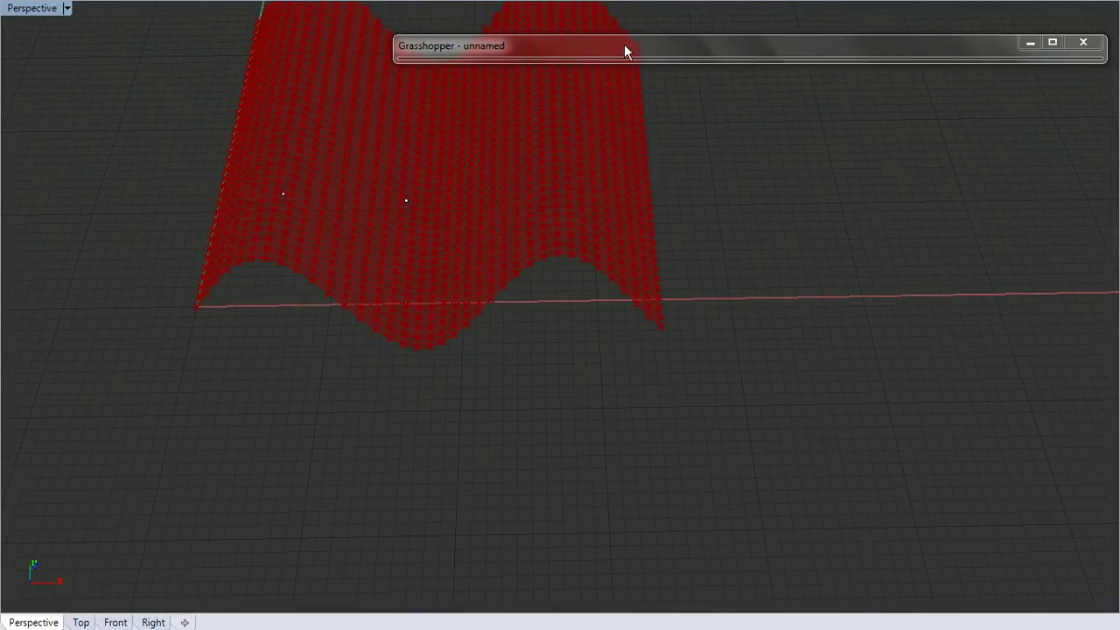
double_click(626, 51)
Turn off the preview of the Pt component
right_click_drag(796, 303, 654, 289)
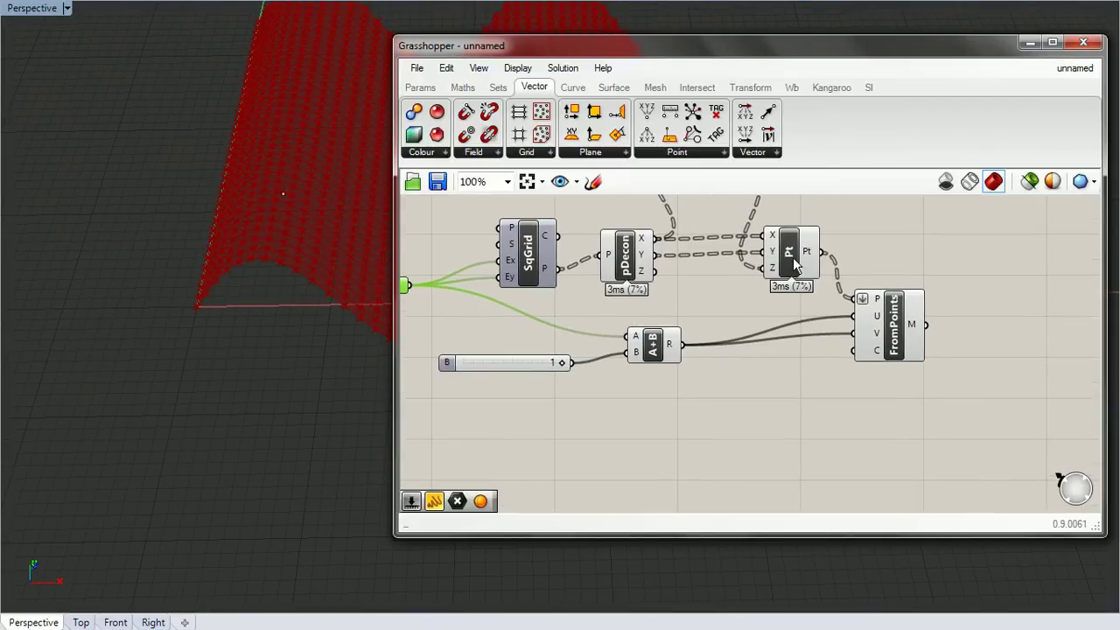
left_click(794, 263)
right_click(794, 262)
left_click(814, 291)
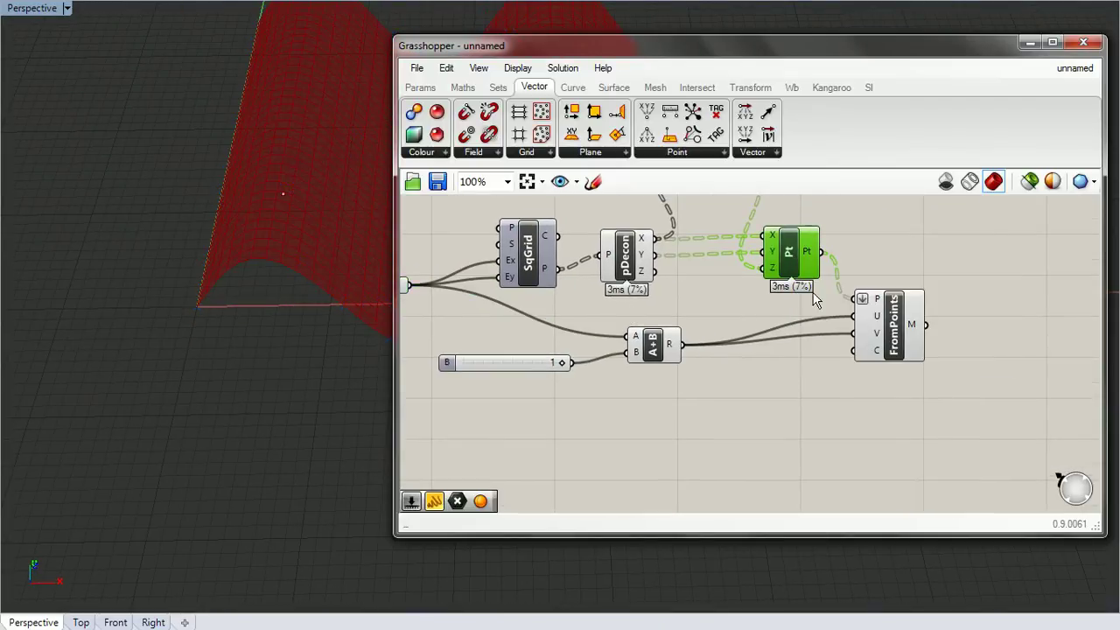
left_click(629, 252)
right_click(628, 252)
left_click(649, 297)
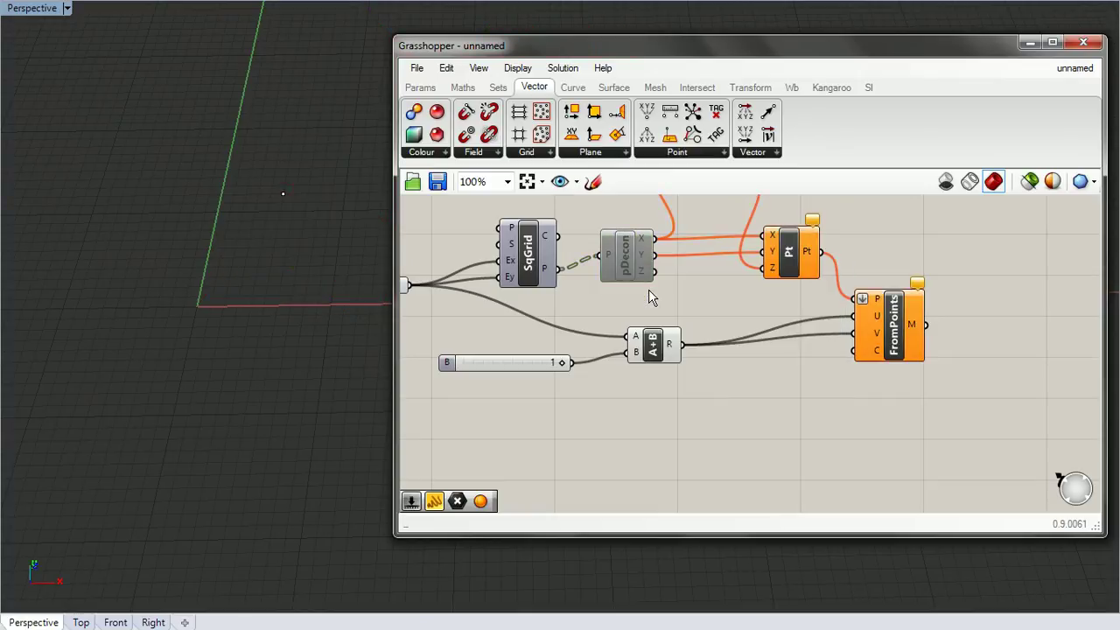
right_click(628, 263)
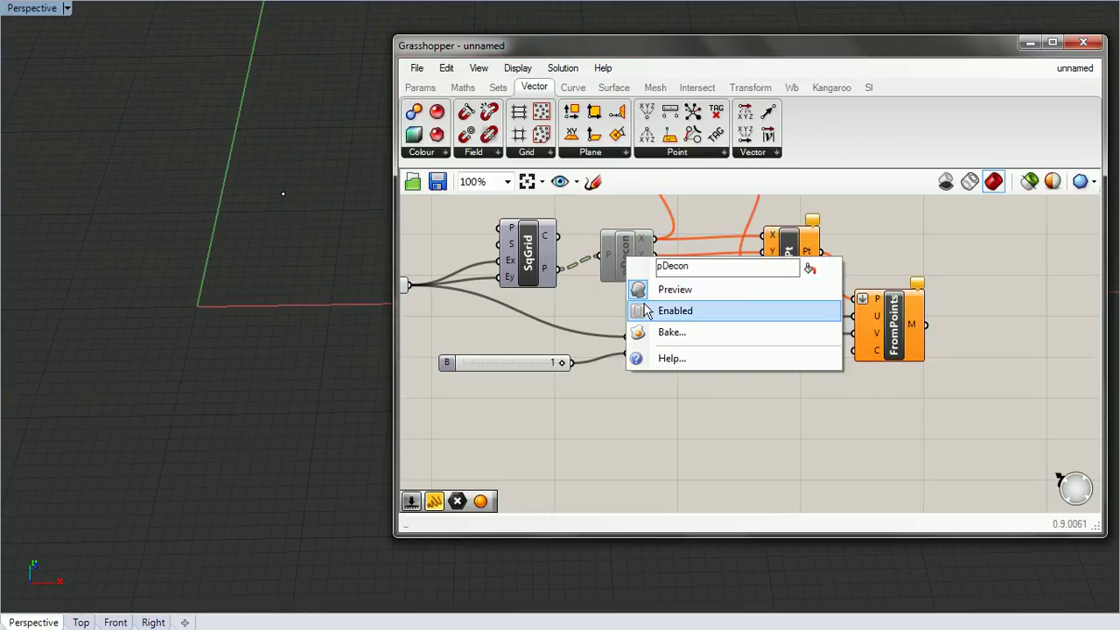
left_click(652, 307)
Turn off the preview of the pDecon component
right_click(632, 280)
left_click(674, 288)
scroll(674, 289, "down", 1)
scroll(674, 289, "down", 1)
Move the Grasshopper window aside and examine the wave mesh from a lower perspective angle
right_click_drag(674, 288, 672, 346)
right_click_drag(599, 266, 655, 307)
left_click_drag(561, 51, 808, 67)
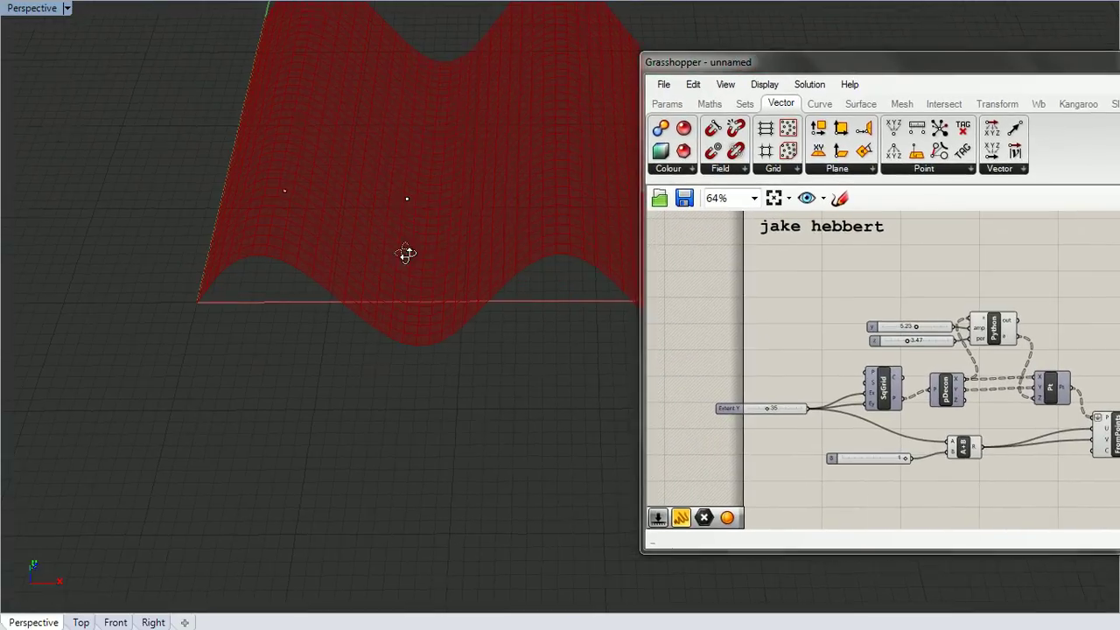
mouse_move(405, 253)
right_mouse_down()
mouse_move(441, 265)
mouse_move(287, 272)
mouse_move(286, 218)
mouse_move(283, 297)
mouse_move(338, 391)
mouse_move(230, 318)
mouse_move(121, 326)
right_mouse_up()
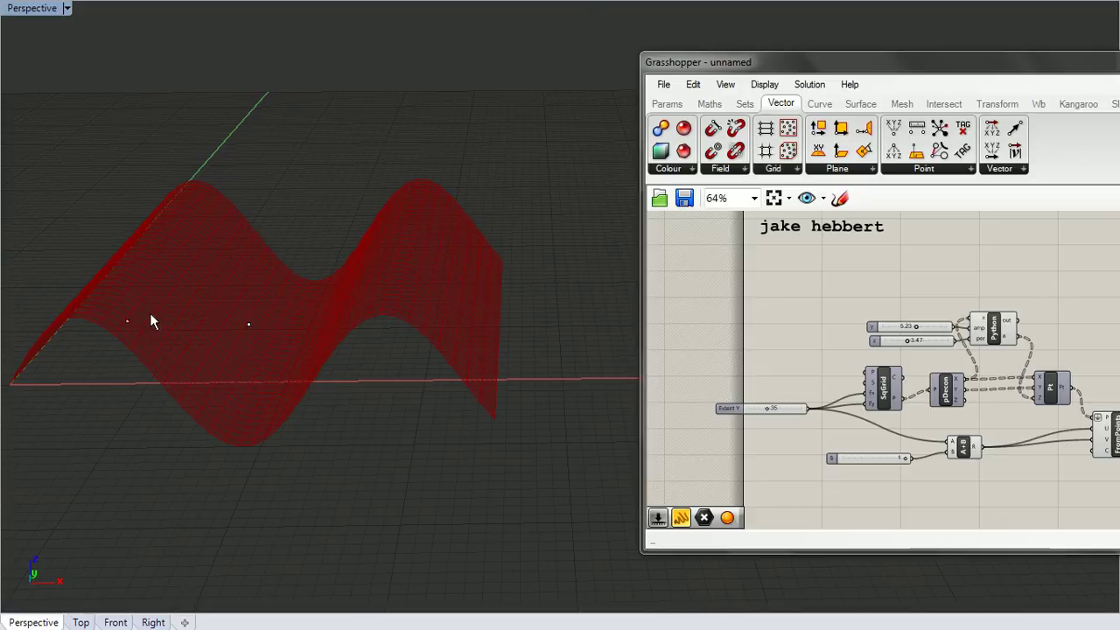